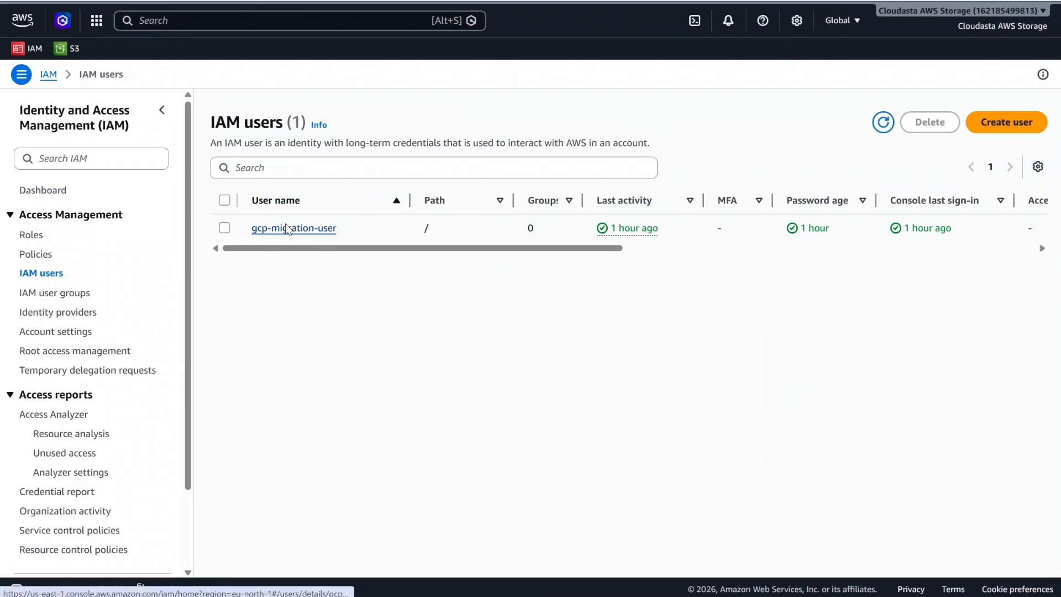
# Step: Open the security credentials of the IAM user gcp-migration-user and start creating an access key
pyautogui.click(290, 229)
pyautogui.click(514, 289)
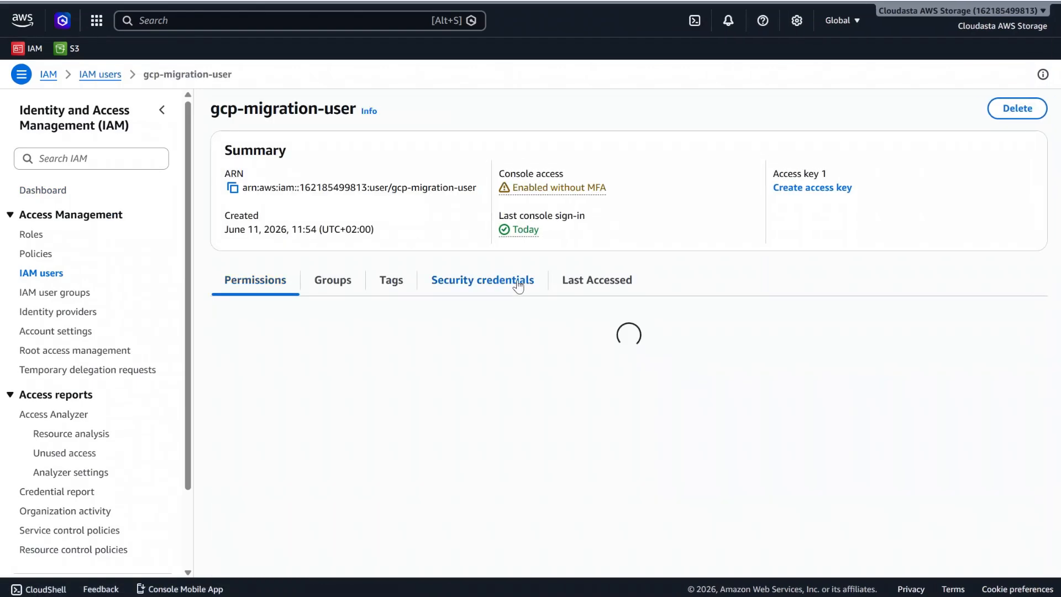
pyautogui.scroll(-1, 525, 308)
pyautogui.scroll(-5, 618, 356)
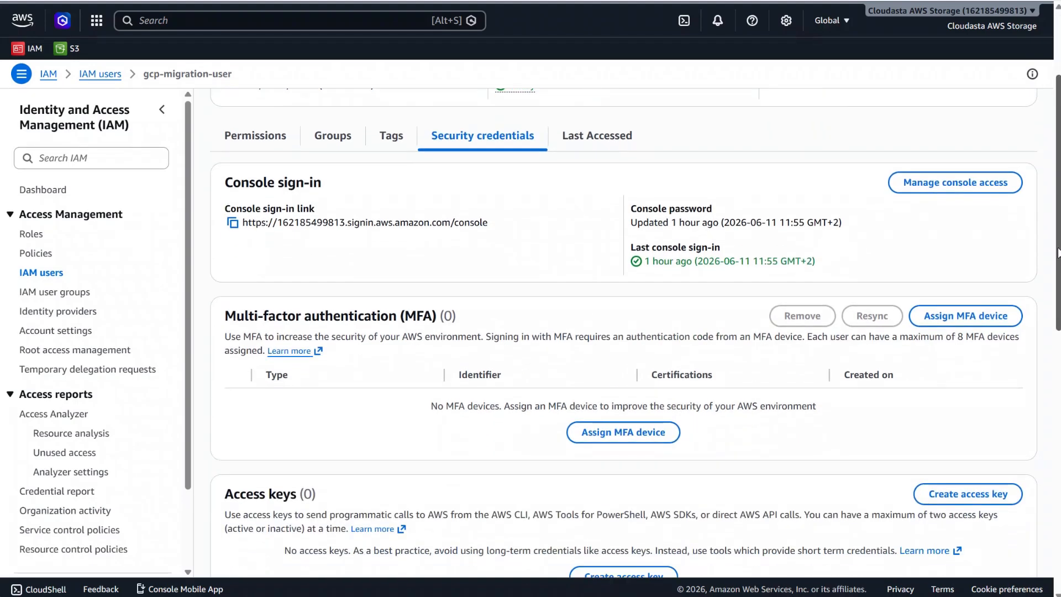
pyautogui.click(618, 357)
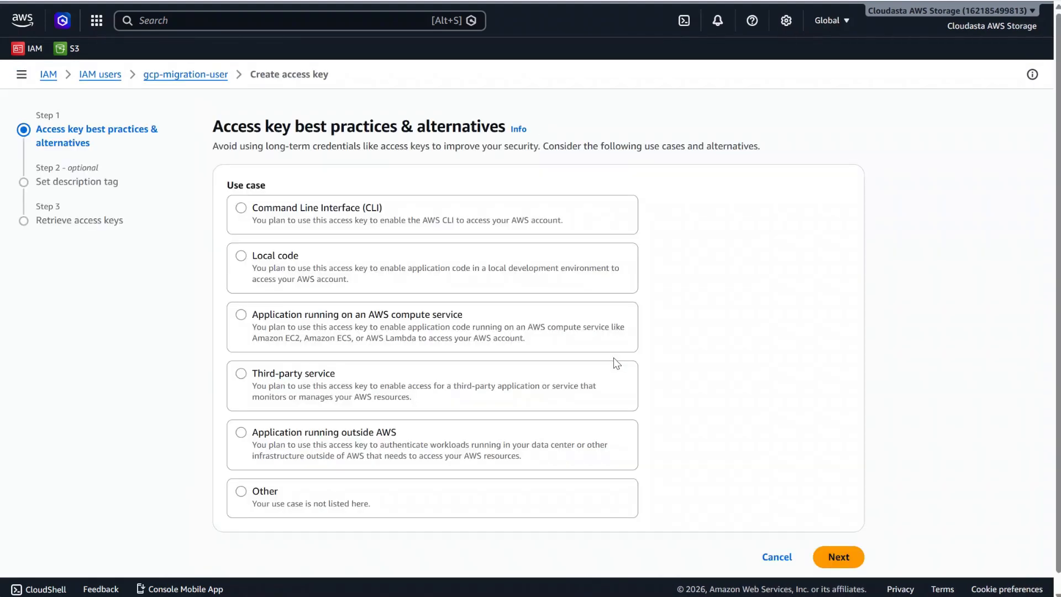
# Step: Create the access key for the Third-party service use case, acknowledging the recommendation and setting the description tag to "GCP access"
pyautogui.click(375, 393)
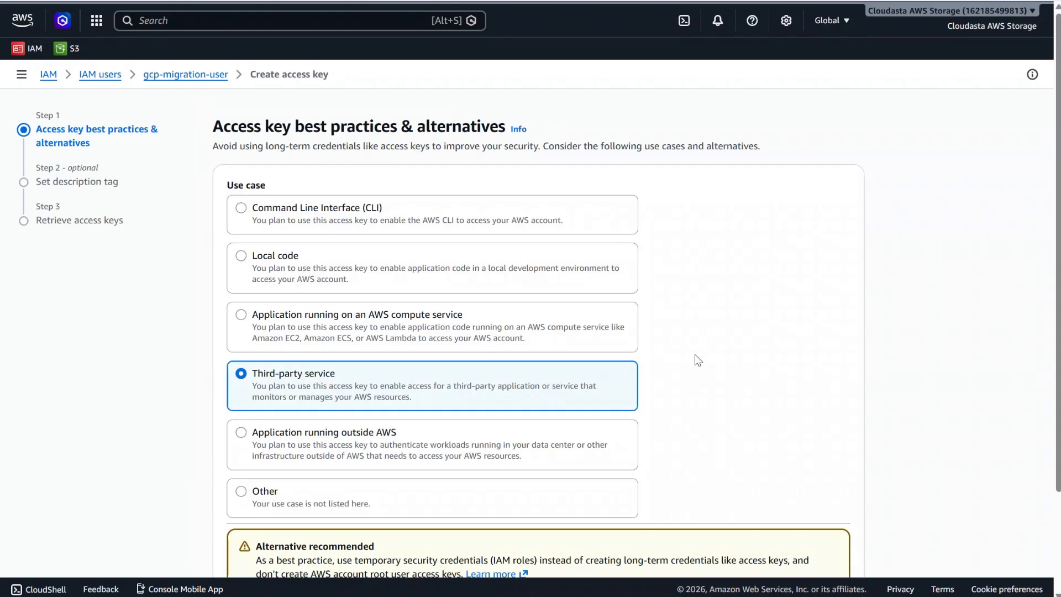
pyautogui.scroll(-2, 699, 360)
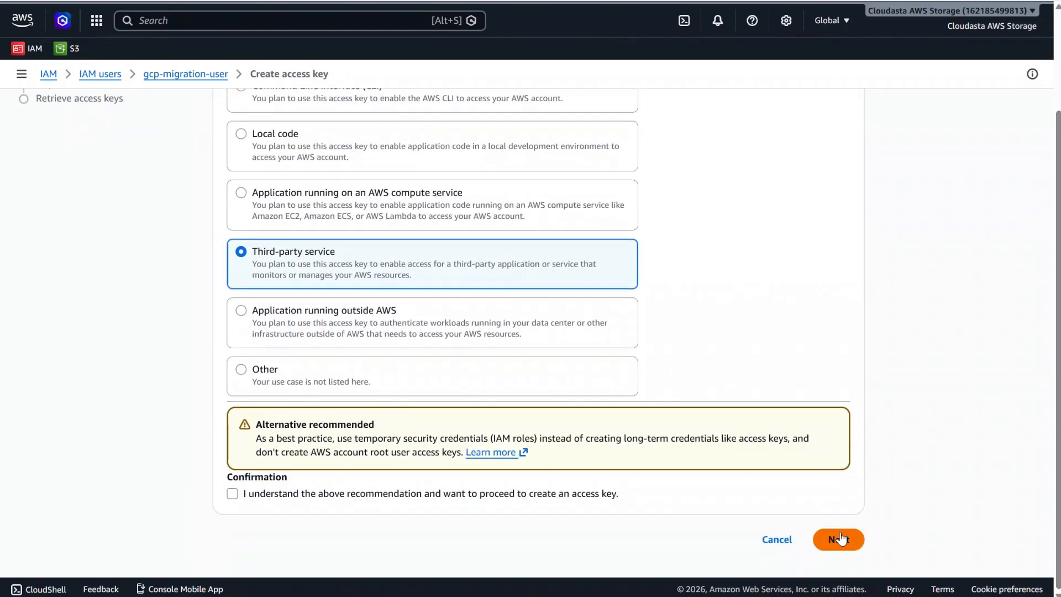
pyautogui.click(840, 539)
pyautogui.click(465, 503)
pyautogui.click(839, 539)
pyautogui.write('GCP access')
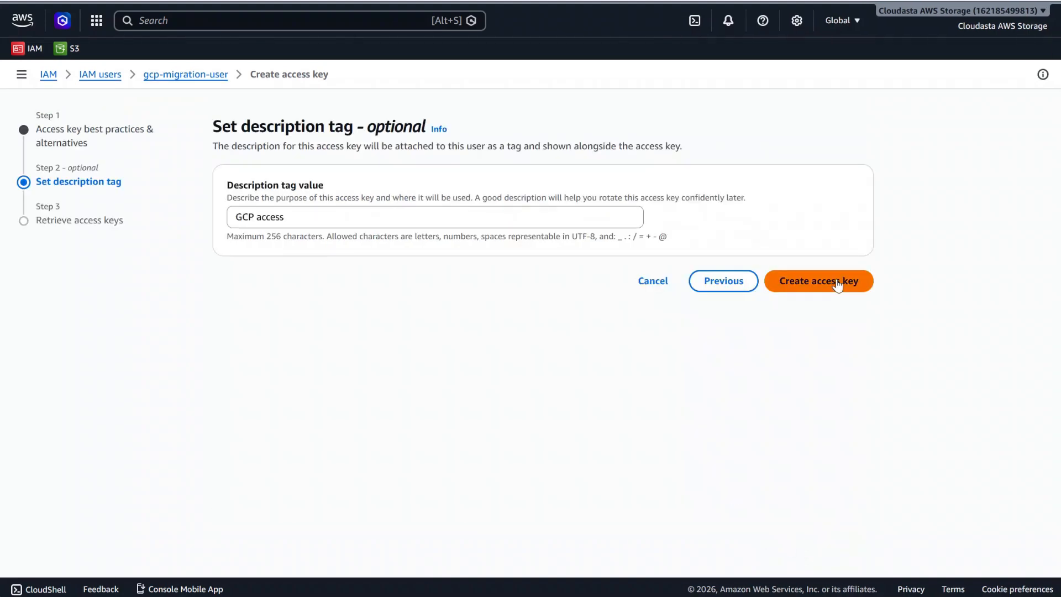
pyautogui.click(838, 283)
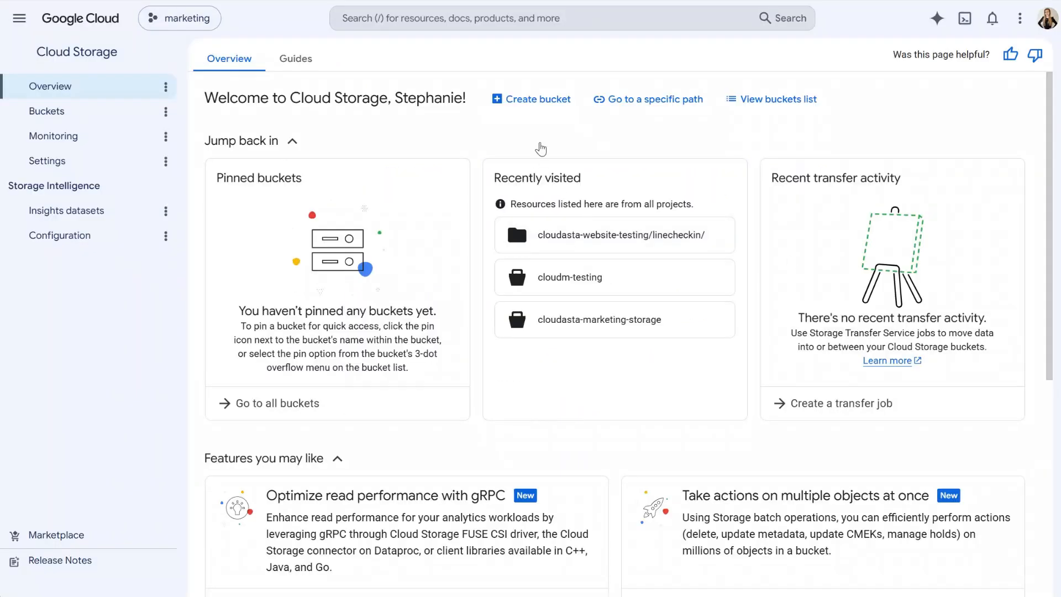
# Step: Switch to Google Cloud Storage and start a new bucket named aws_mig_storage
pyautogui.click(525, 102)
pyautogui.click(30, 136)
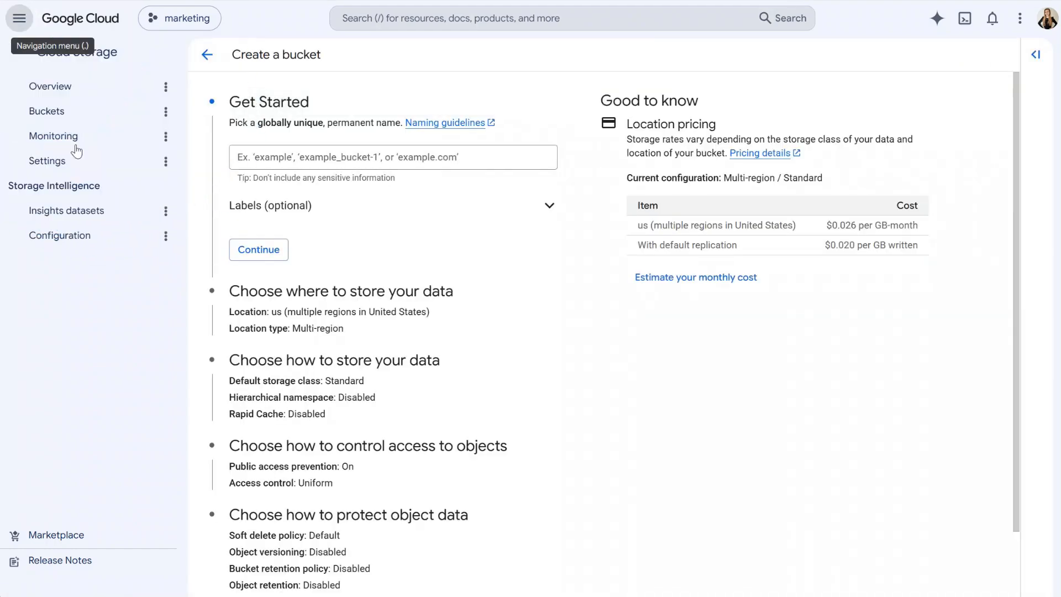
pyautogui.click(356, 158)
pyautogui.write('aws_mig_storage')
pyautogui.click(279, 254)
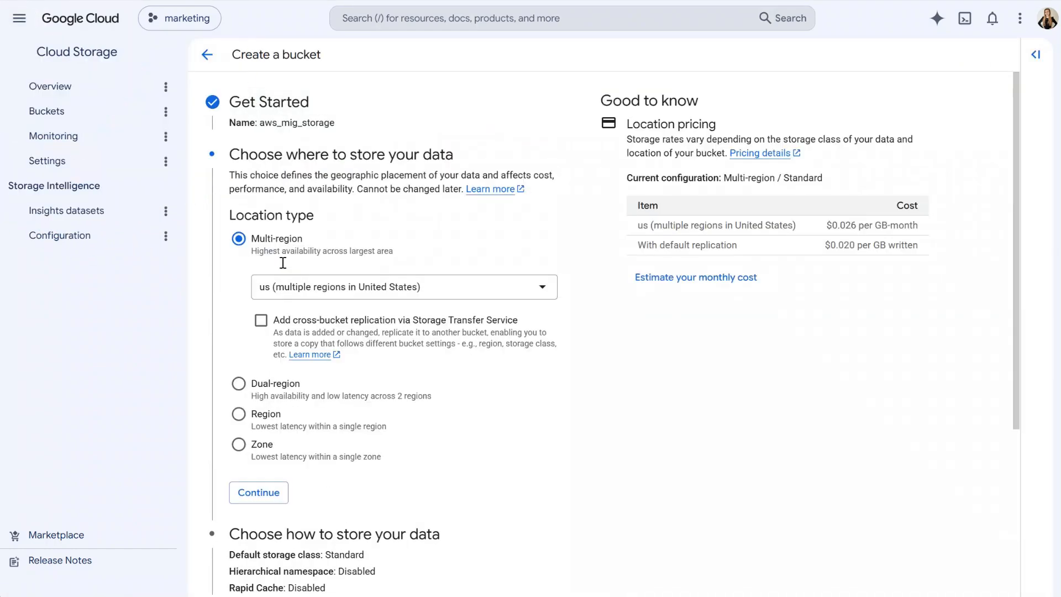
# Step: Set the bucket's location type to Region and store its data in us-central1 (Iowa)
pyautogui.click(261, 417)
pyautogui.click(387, 348)
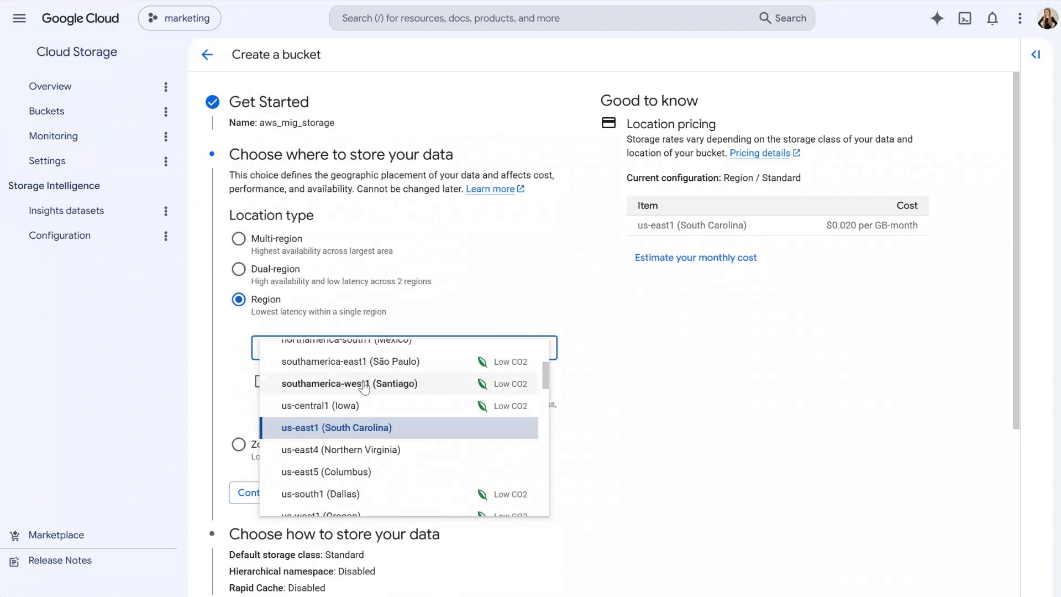
pyautogui.click(309, 405)
pyautogui.click(282, 493)
# Step: Create the bucket with Standard storage class, Uniform access control, default data protection and enforced public access prevention
pyautogui.scroll(-6, 685, 412)
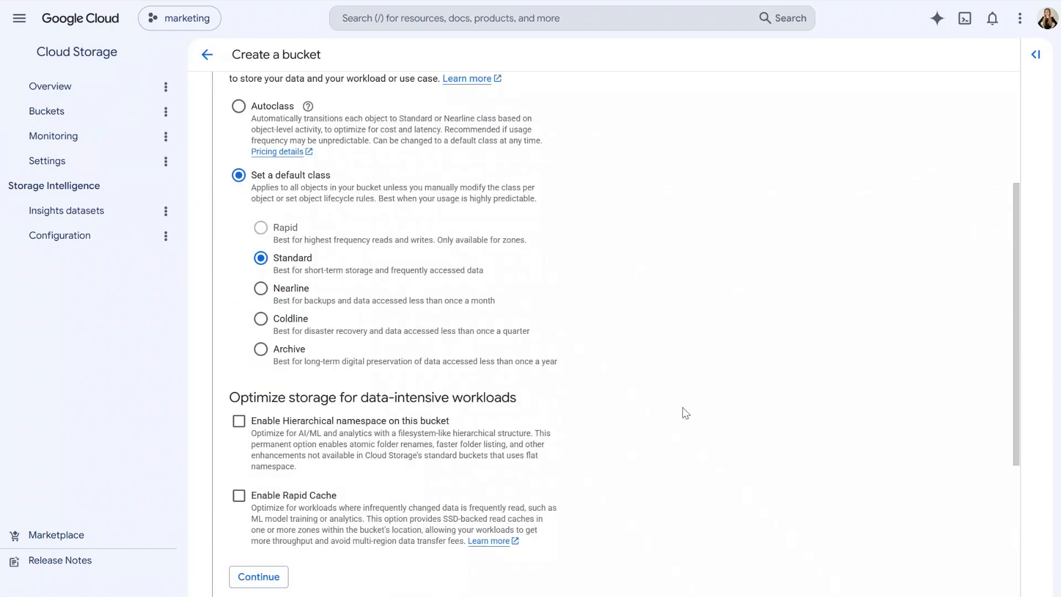
pyautogui.click(261, 369)
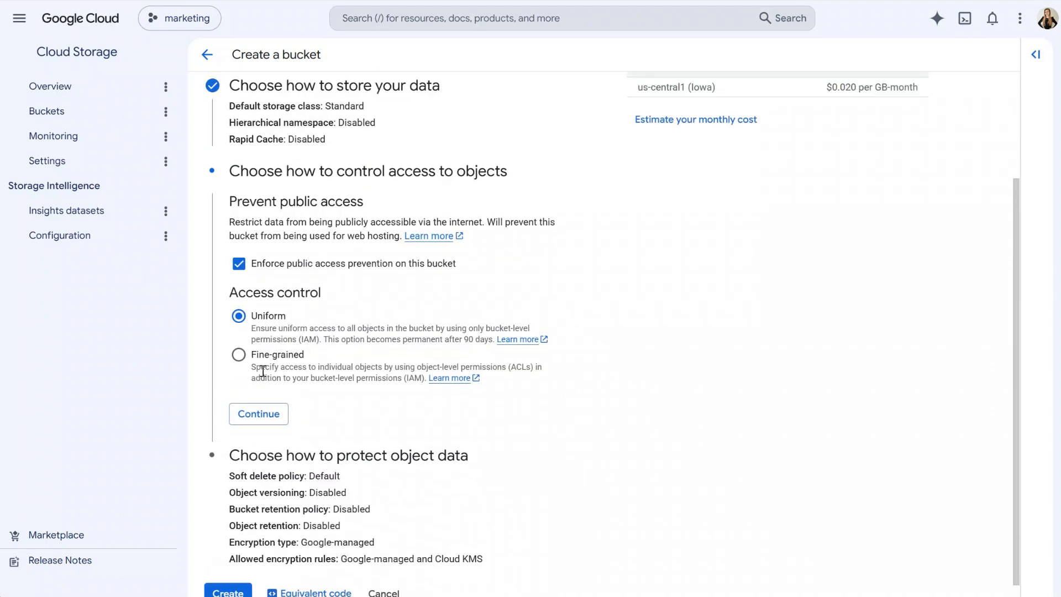
pyautogui.click(271, 415)
pyautogui.scroll(-3, 742, 402)
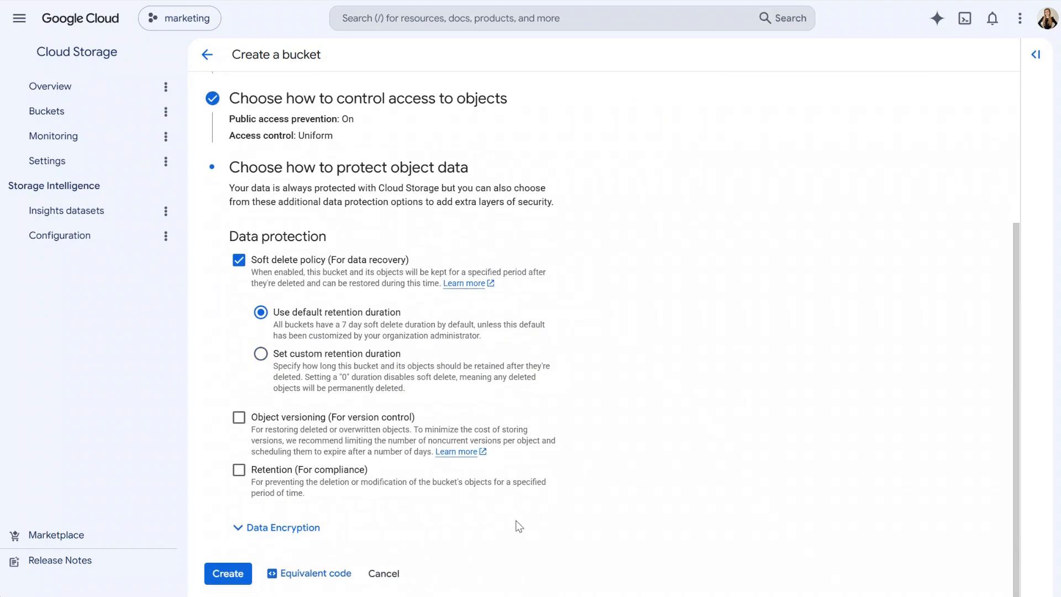
pyautogui.click(224, 575)
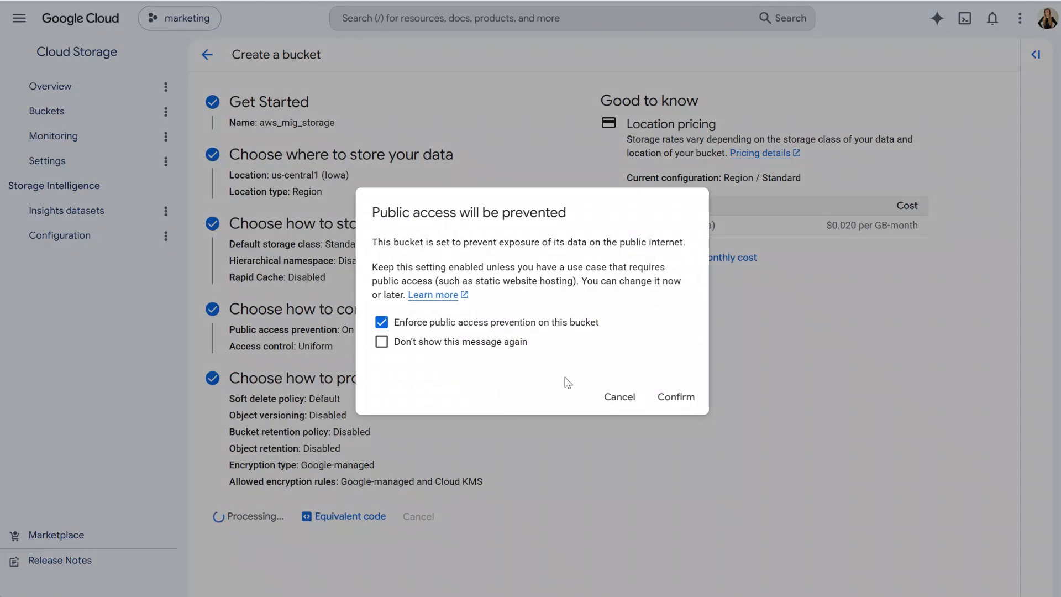
pyautogui.click(677, 397)
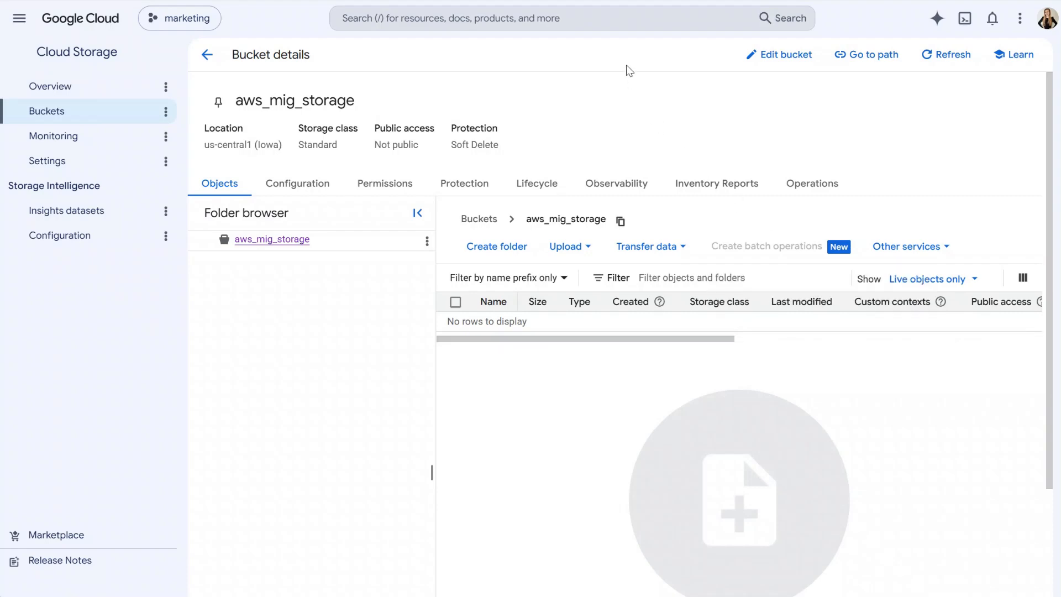
# Step: Search for "Storage Transfer Service", open the Storage Transfer product and start a new transfer job
pyautogui.click(632, 27)
pyautogui.write('Storage Transfer Service')
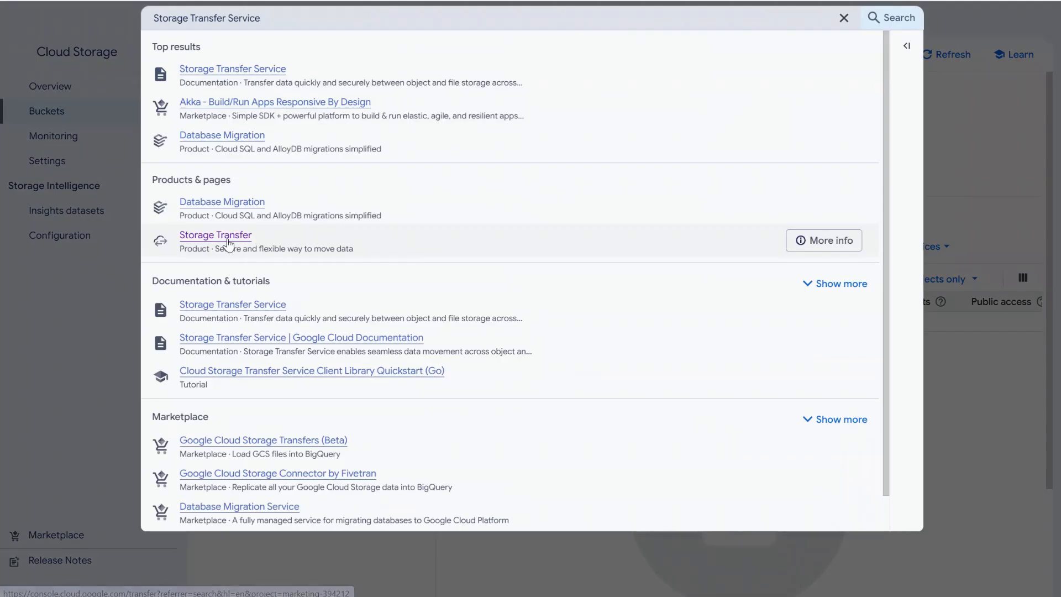
pyautogui.click(223, 238)
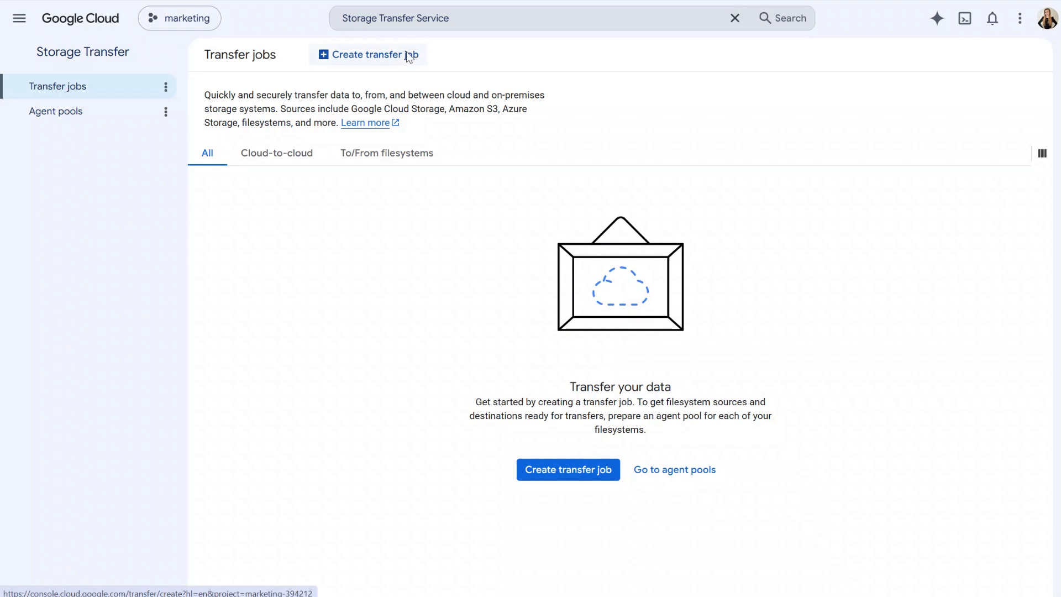
pyautogui.click(407, 53)
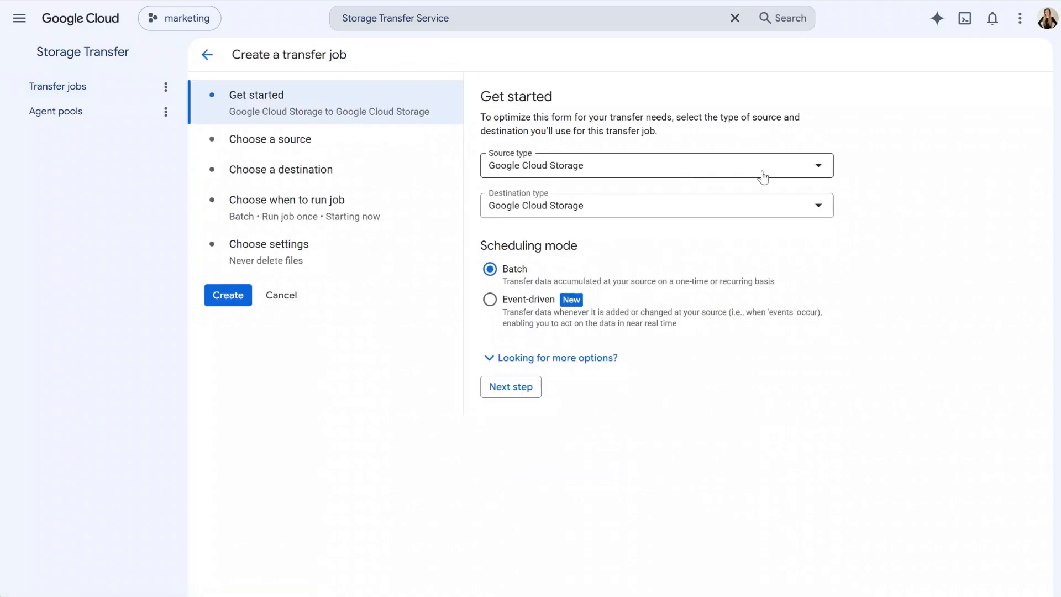
# Step: Set the transfer job's source type to Amazon S3, keeping Google Cloud Storage as destination type and Batch scheduling
pyautogui.click(818, 175)
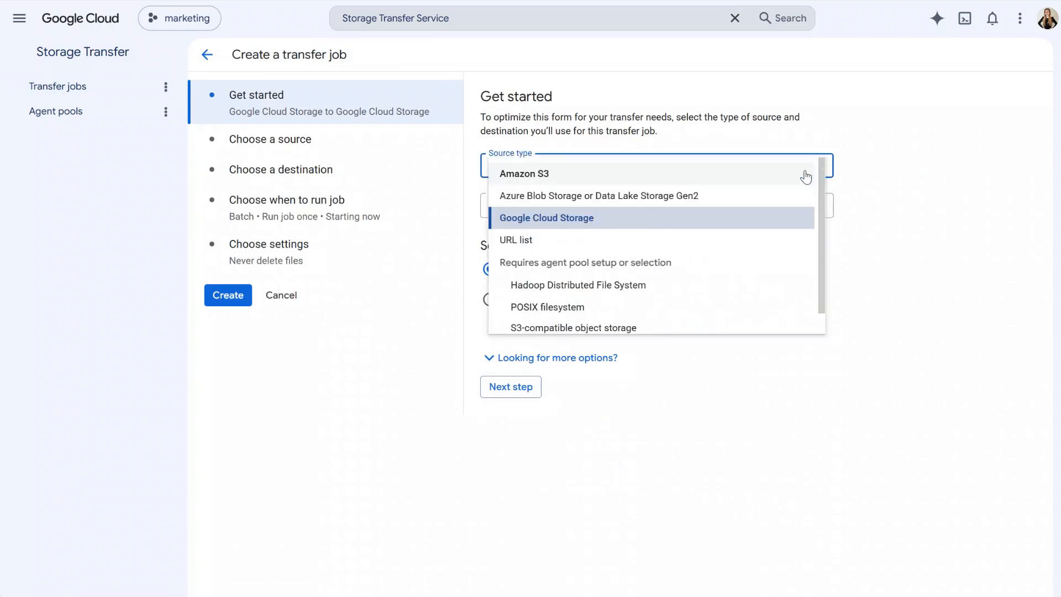
pyautogui.click(577, 173)
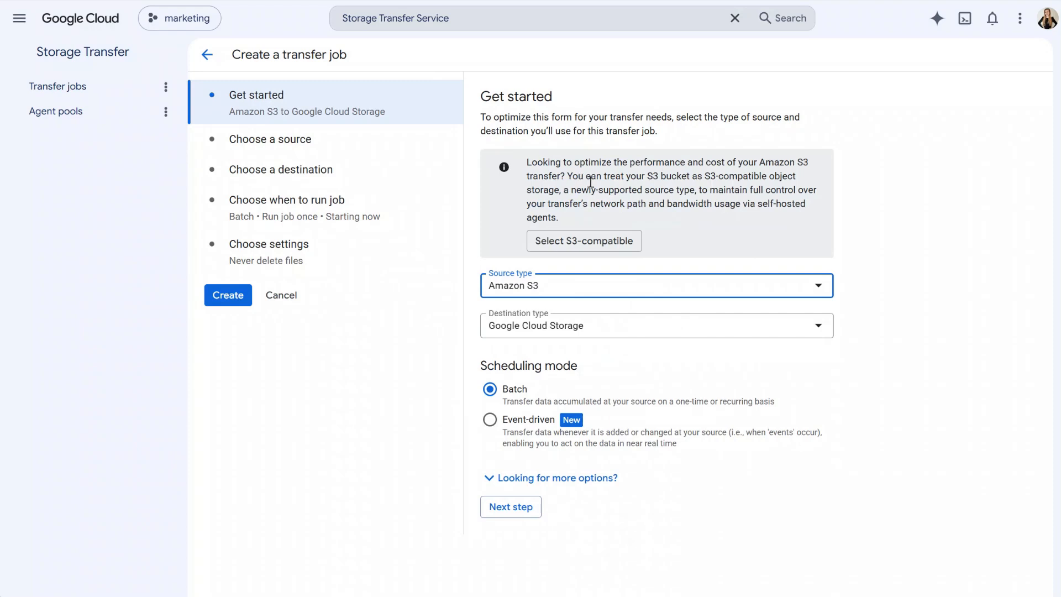
pyautogui.click(922, 239)
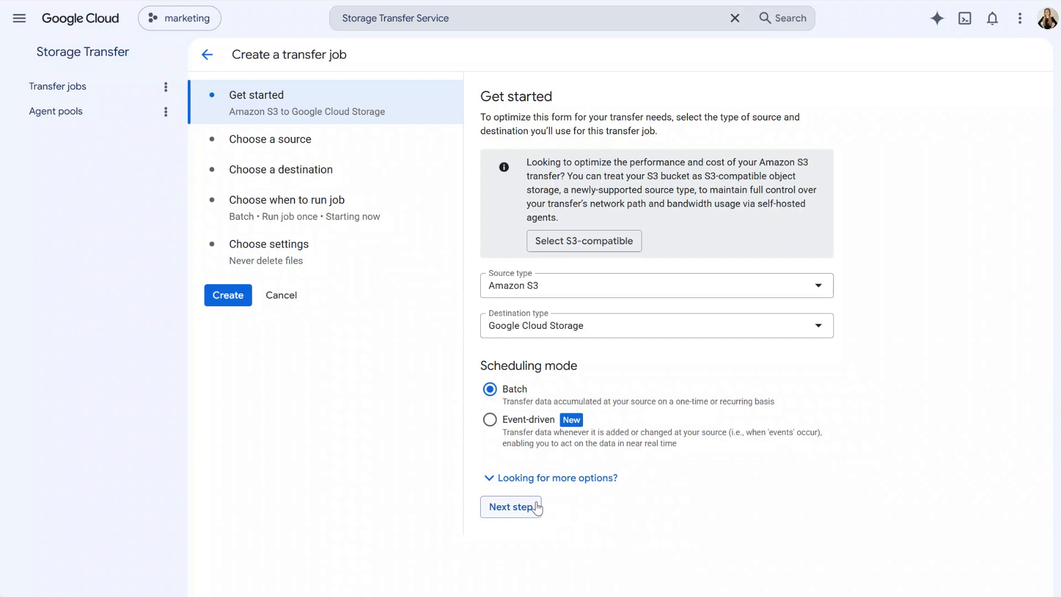
pyautogui.click(537, 508)
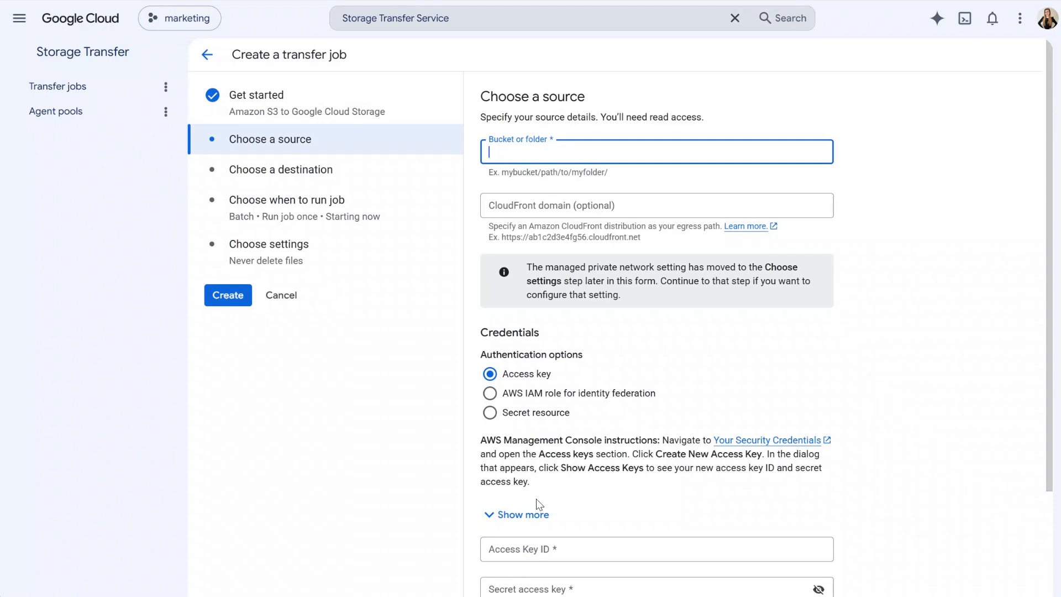
# Step: Set the source bucket to cloudasta-main-bucket and enter the AWS access key ID and secret access key as credentials
pyautogui.write('cloudasta-main-bucket')
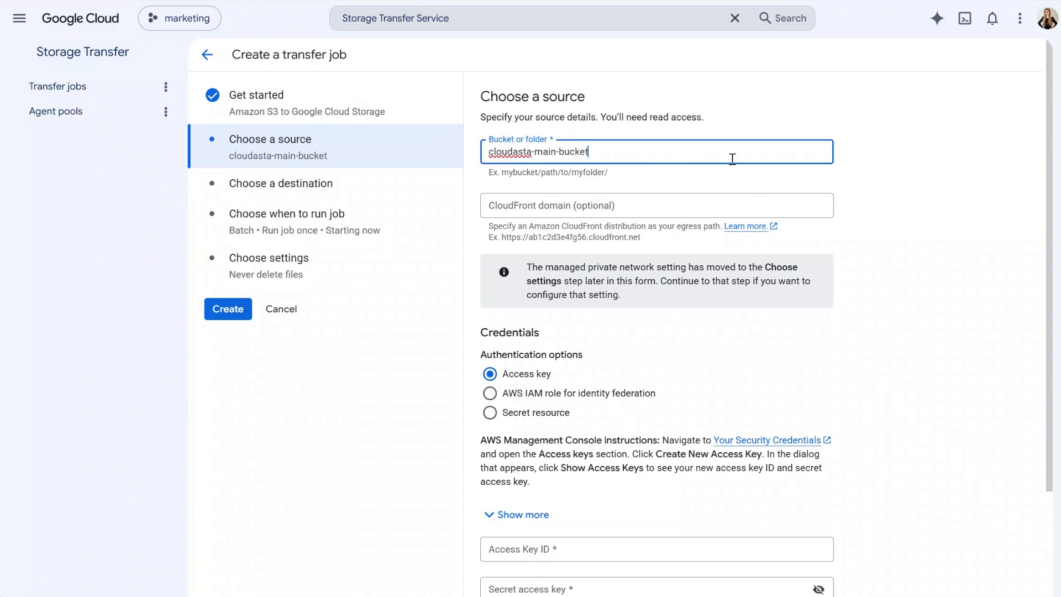
pyautogui.click(881, 292)
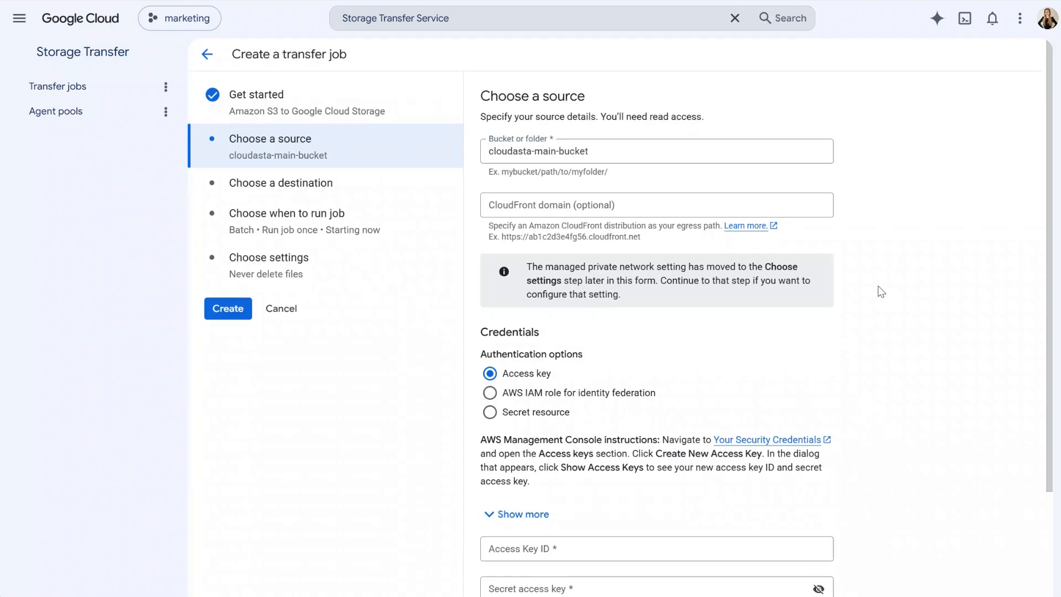
pyautogui.scroll(-2, 882, 292)
pyautogui.scroll(-2, 881, 292)
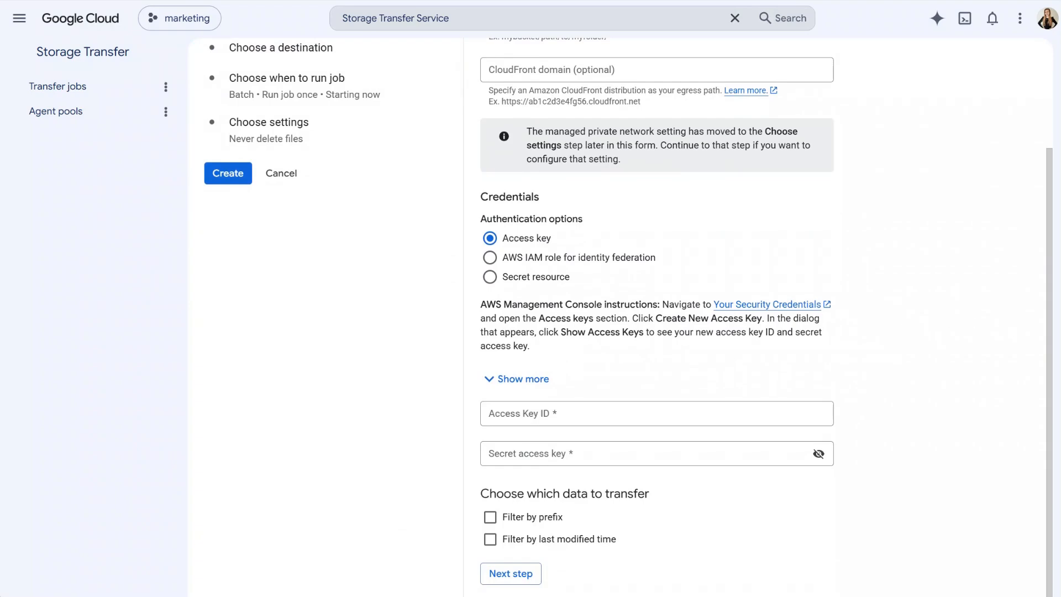
pyautogui.click(689, 459)
pyautogui.hotkey('ctrl', 'v')
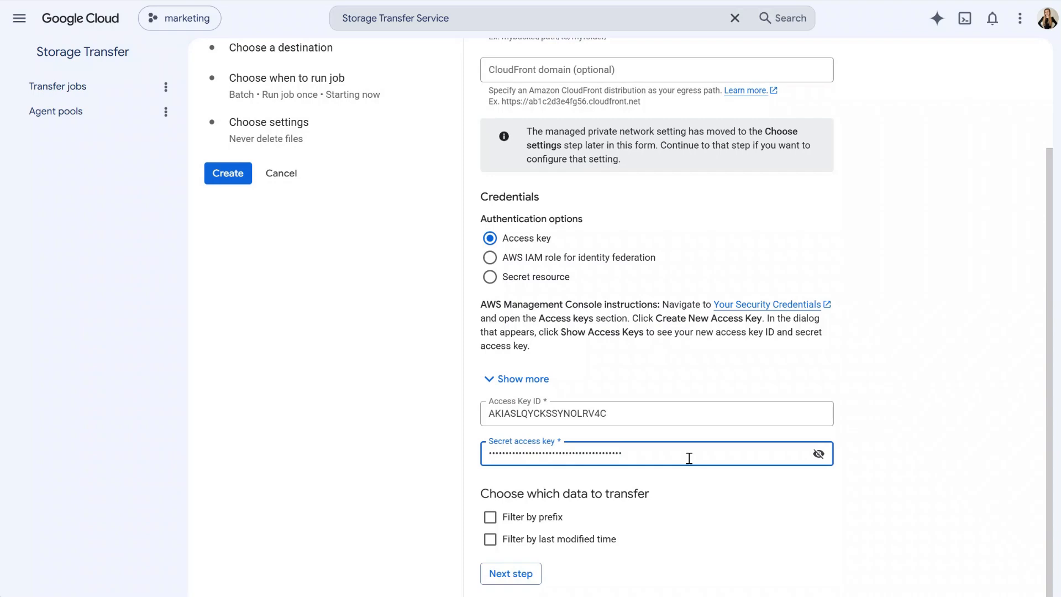
pyautogui.click(710, 533)
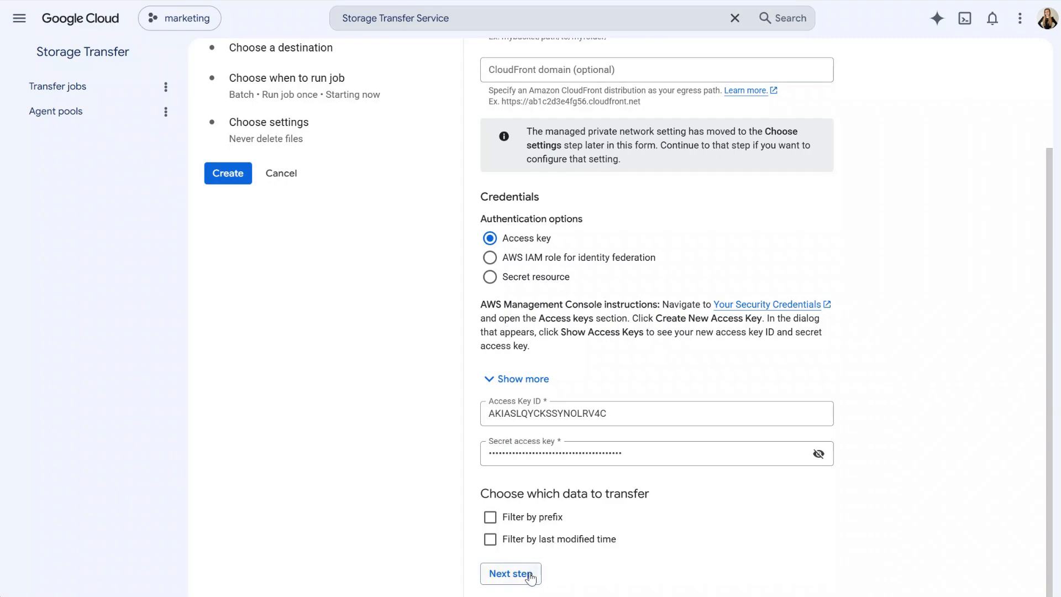
pyautogui.click(511, 574)
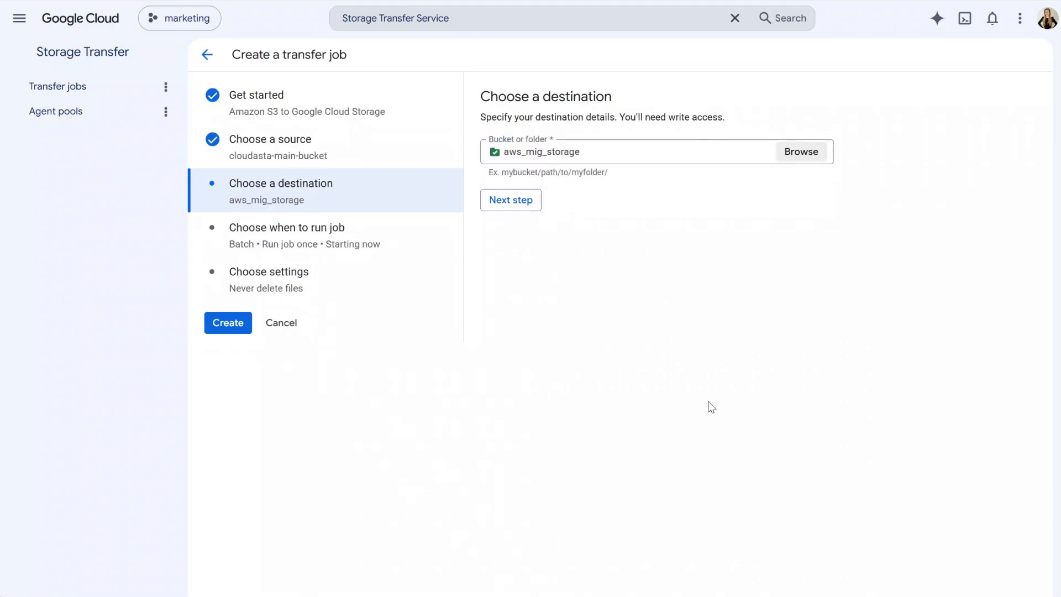
# Step: Use aws_mig_storage as the destination bucket and schedule the job to run once, starting now
pyautogui.click(520, 202)
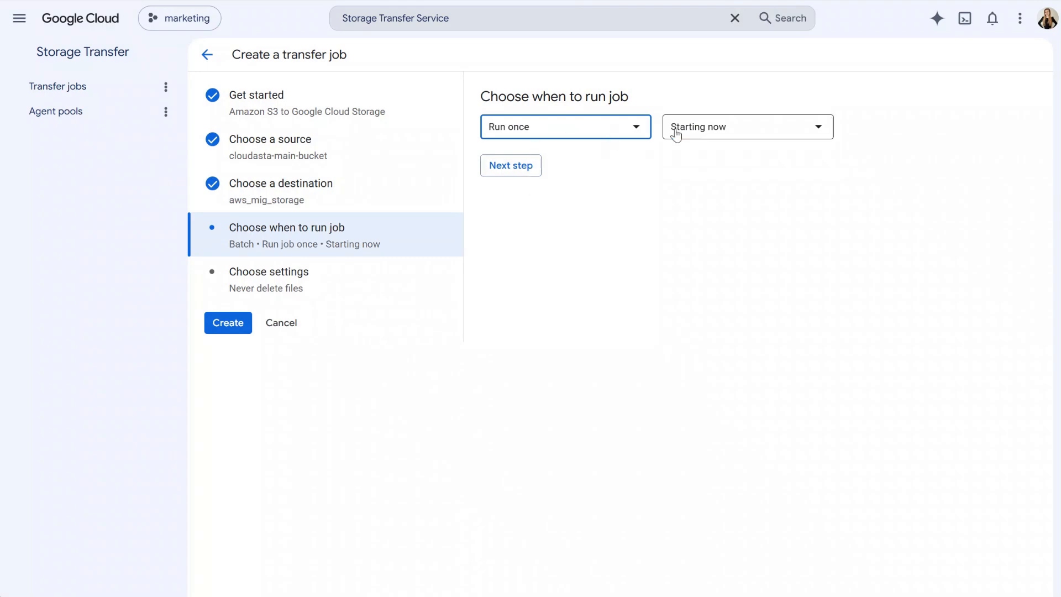
pyautogui.click(525, 166)
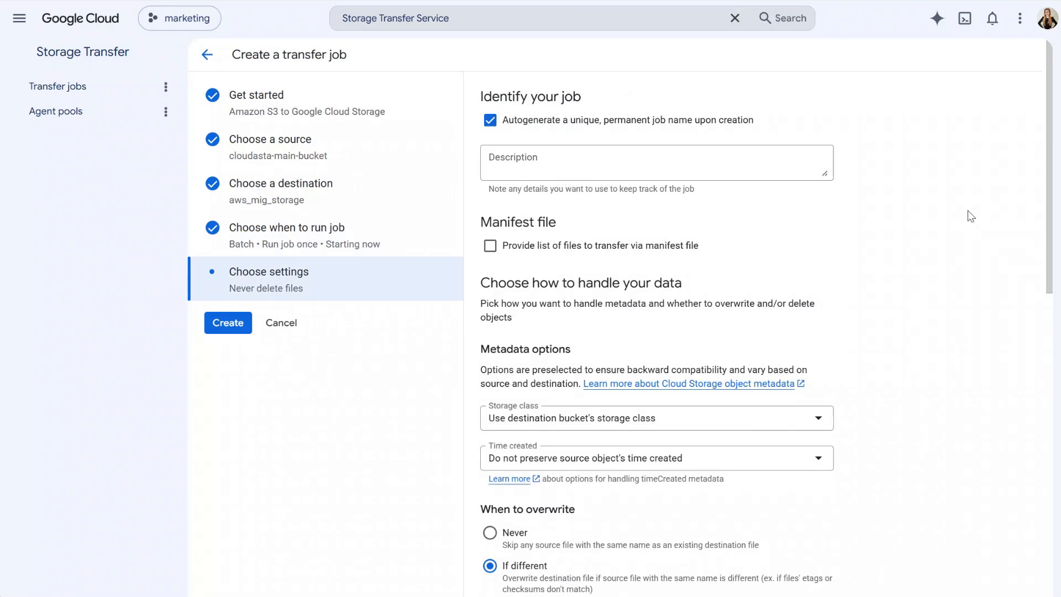
# Step: Create the transfer job with the default settings: overwrite if different, never delete files, and use the public network
pyautogui.scroll(-2, 1041, 206)
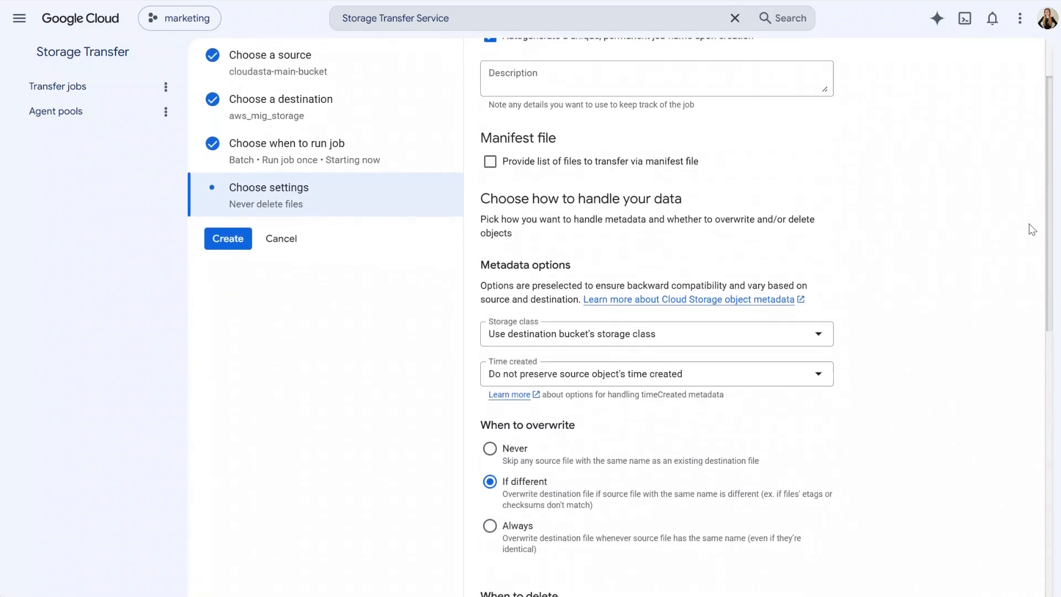
pyautogui.scroll(-3, 1029, 232)
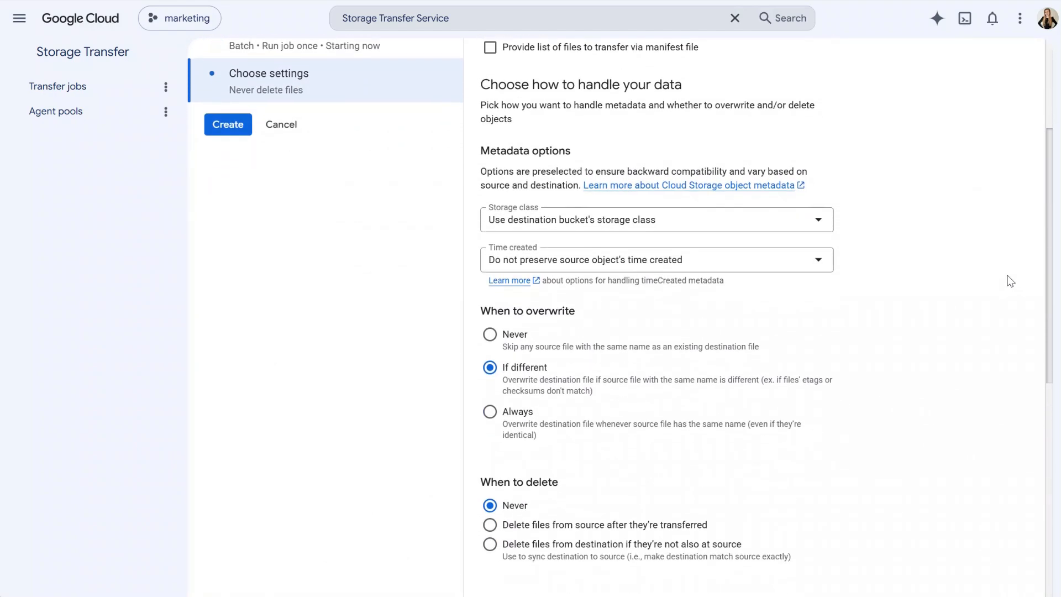
pyautogui.scroll(-3, 1011, 282)
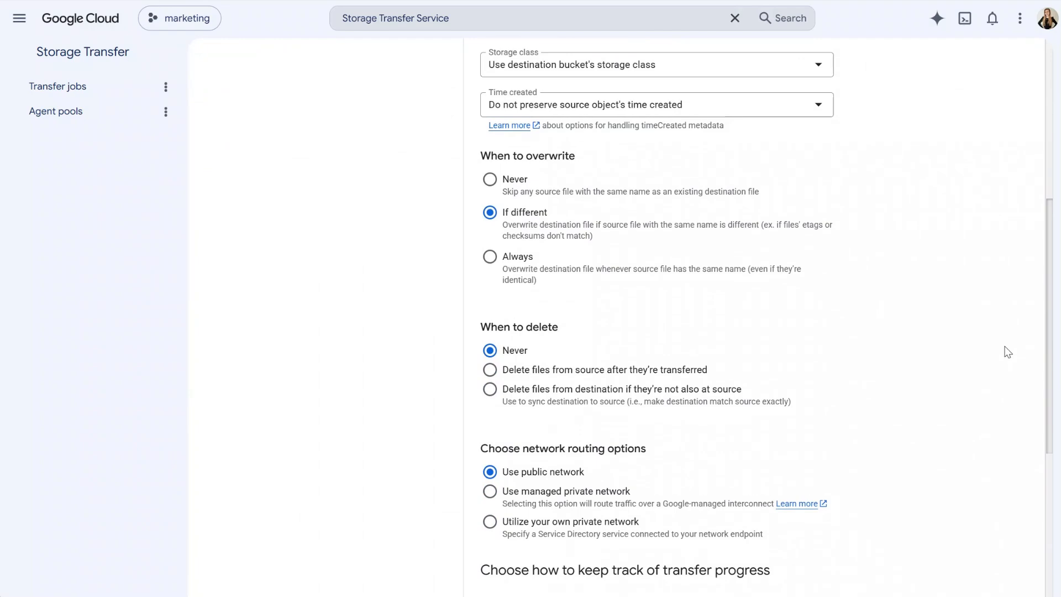
pyautogui.scroll(-3, 1007, 352)
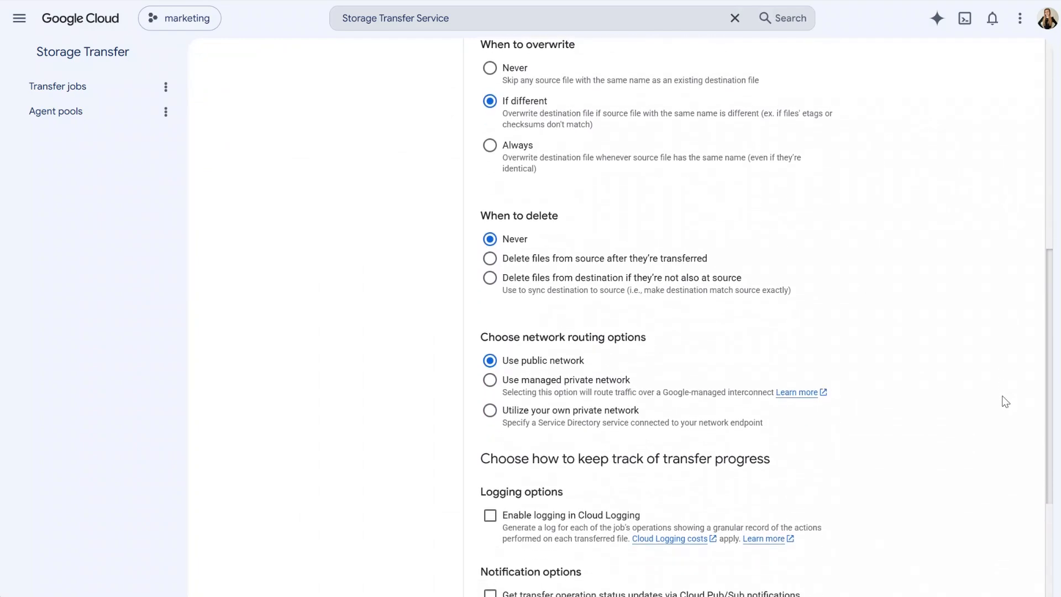
pyautogui.scroll(-3, 1006, 402)
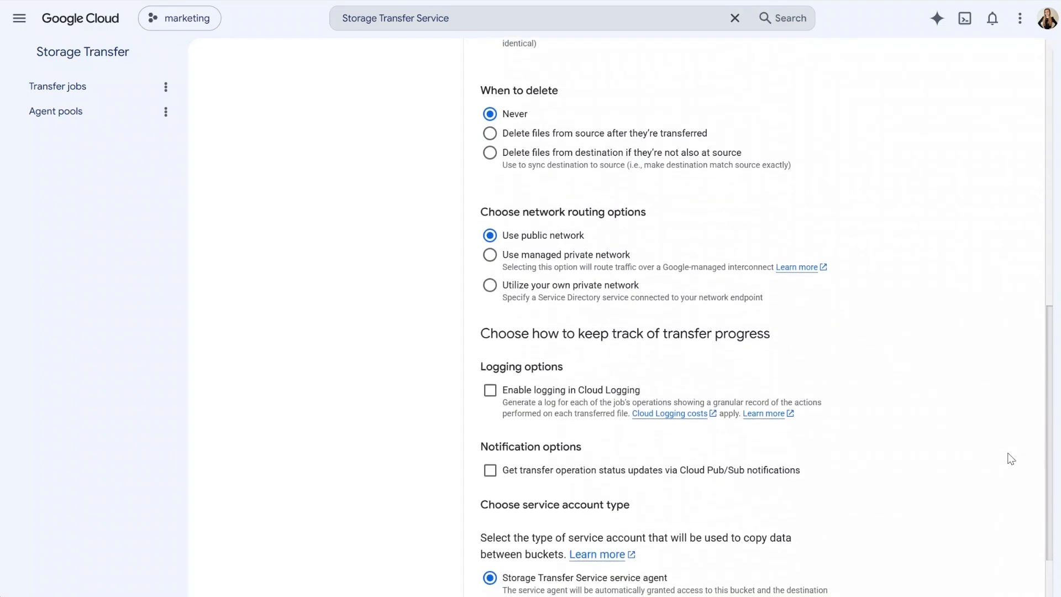
pyautogui.scroll(-2, 1011, 459)
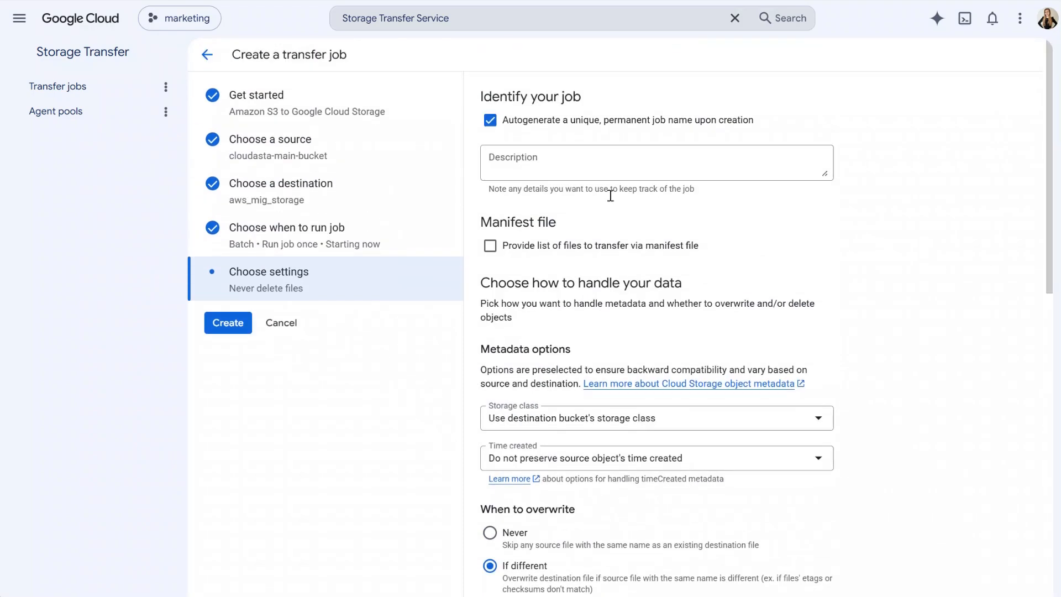
pyautogui.click(241, 328)
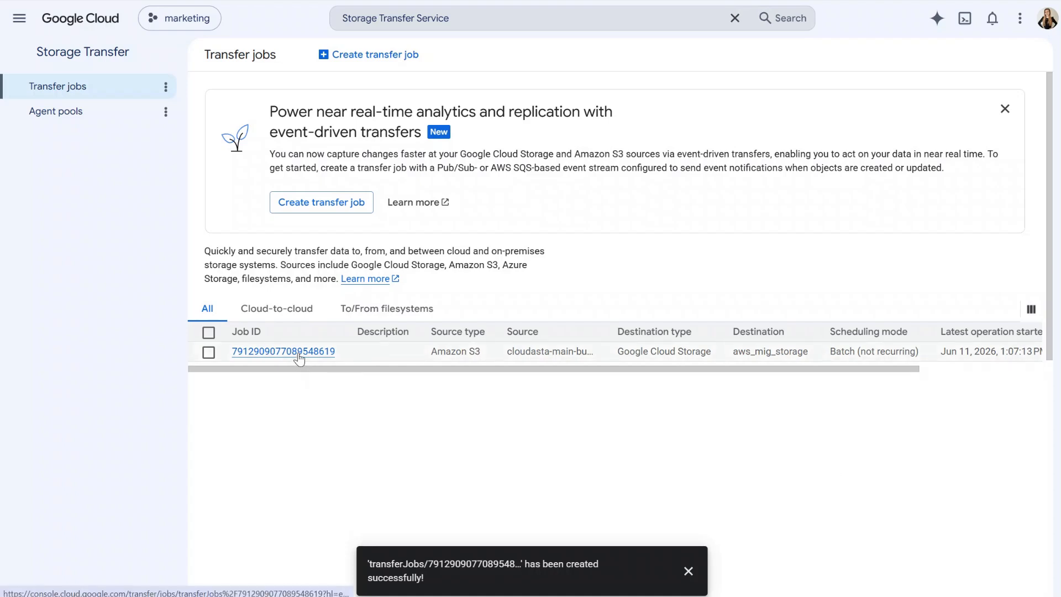
# Step: Open the new transfer job, examine the progress, errors and run history of its operations, and return to the job list
pyautogui.click(299, 354)
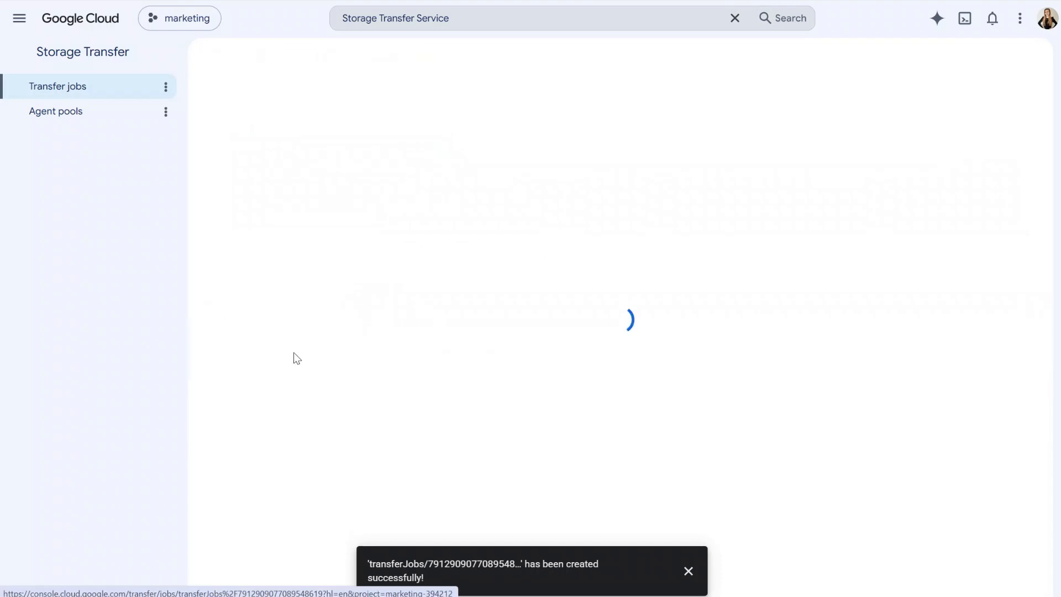
pyautogui.click(688, 571)
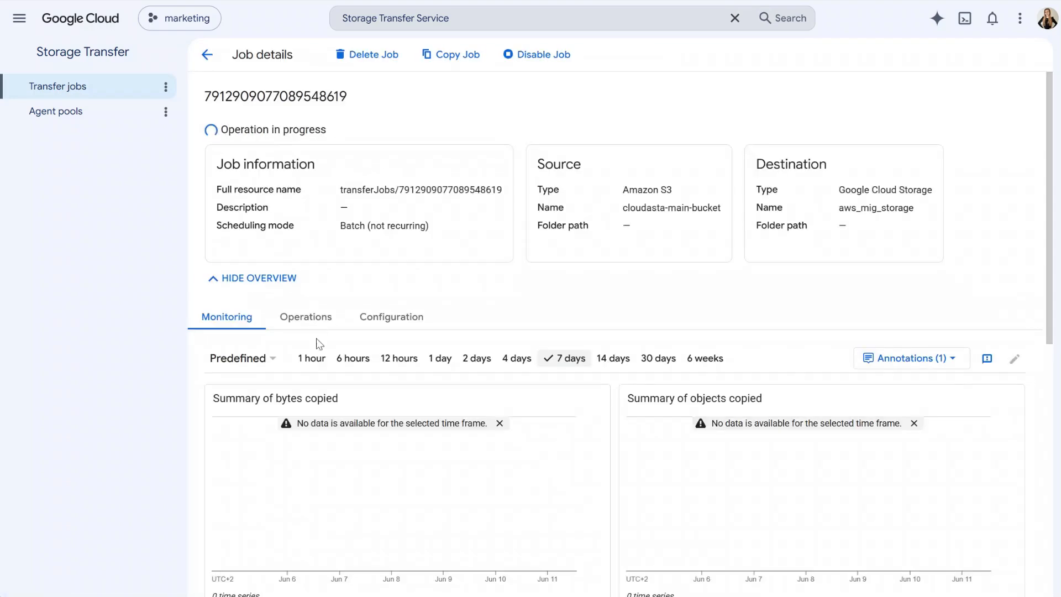
pyautogui.click(320, 312)
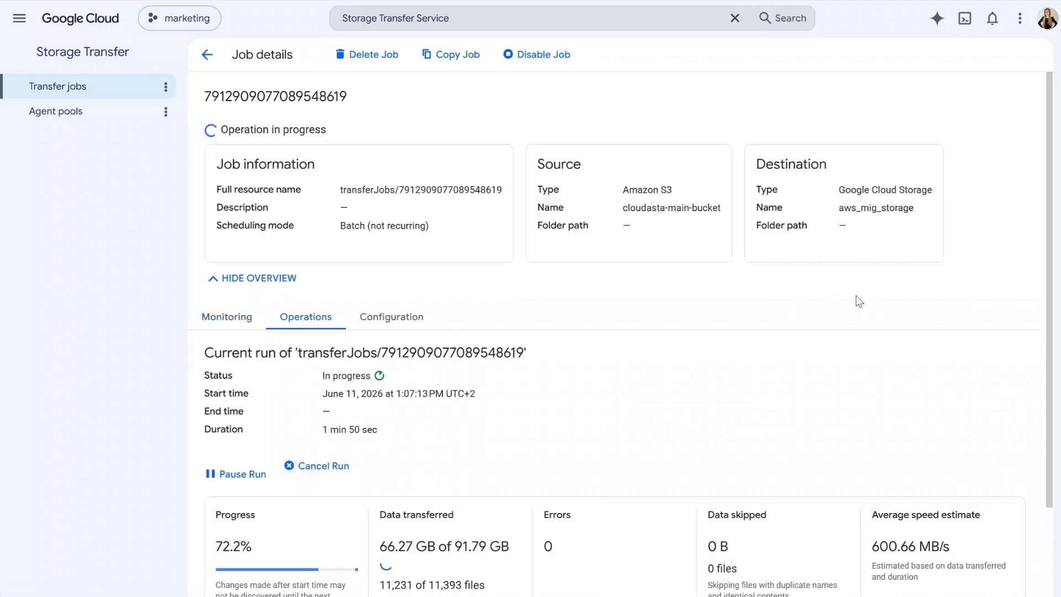
pyautogui.moveTo(1056, 286); pyautogui.dragTo(1057, 367)
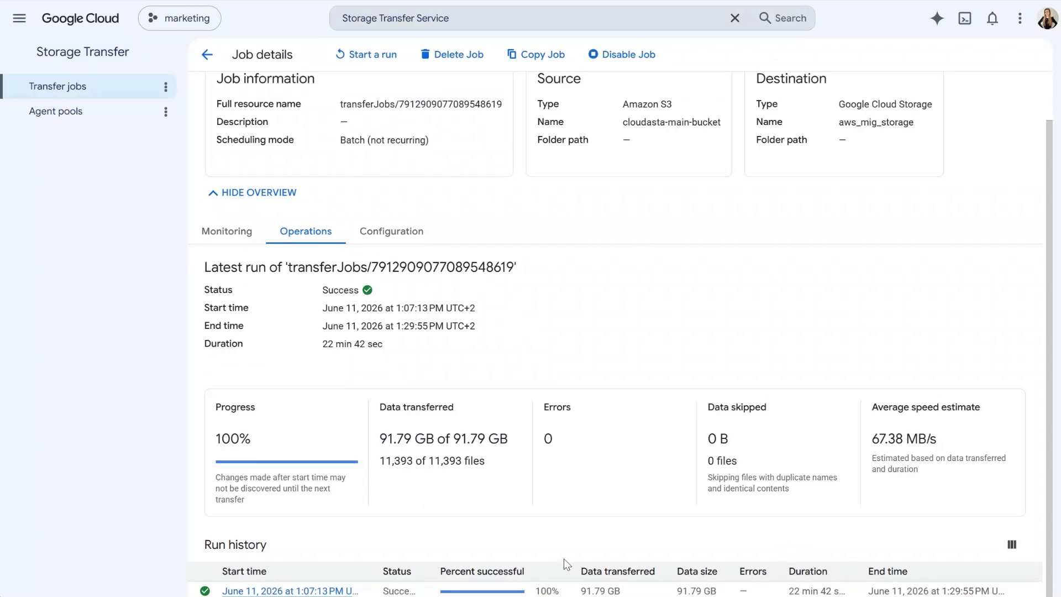
pyautogui.scroll(1, 1046, 331)
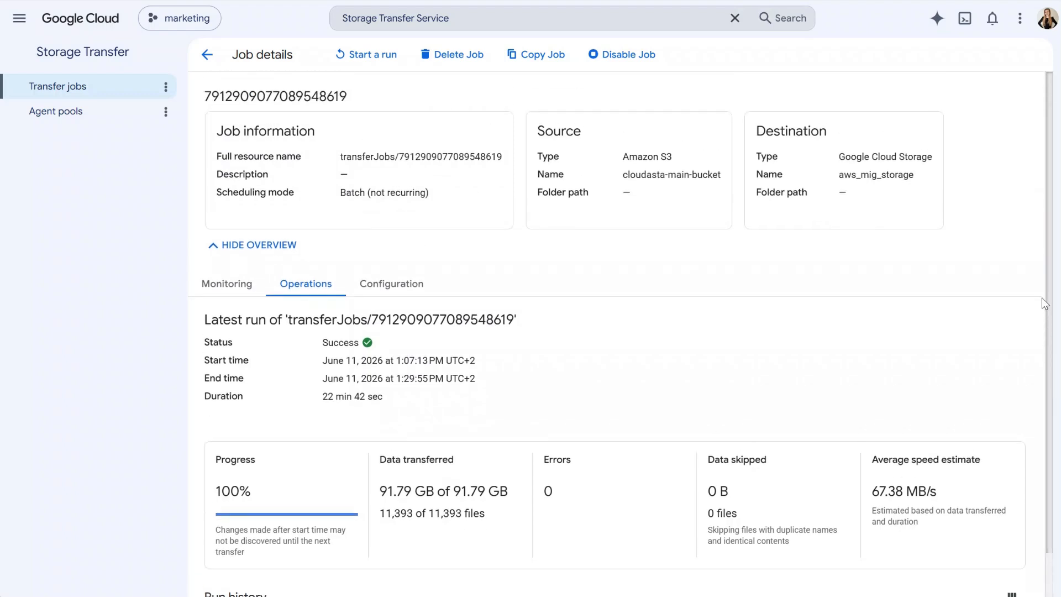
pyautogui.scroll(-1, 777, 340)
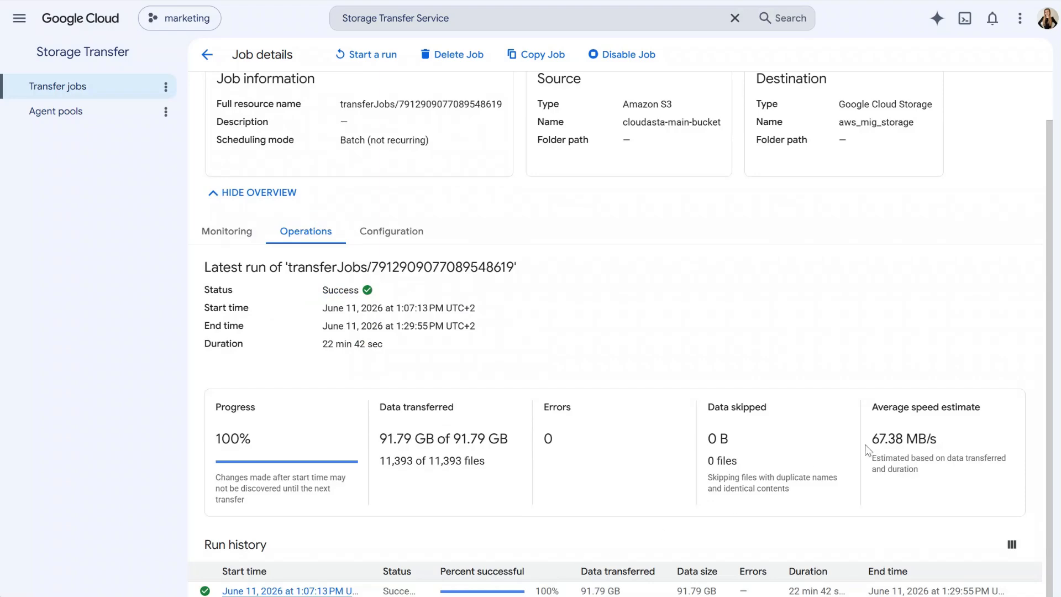
pyautogui.scroll(1, 818, 287)
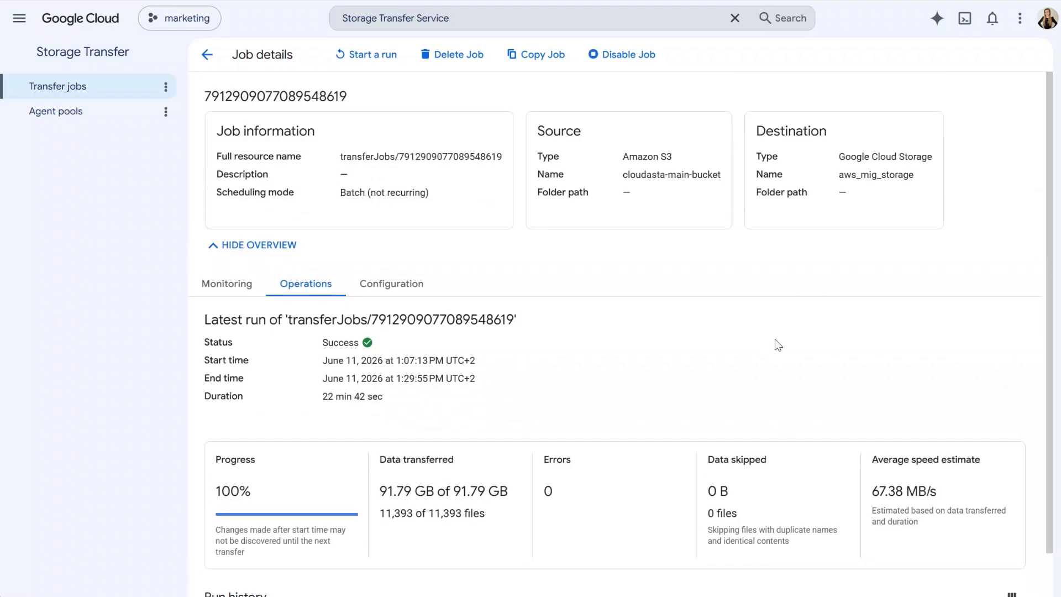
pyautogui.click(207, 55)
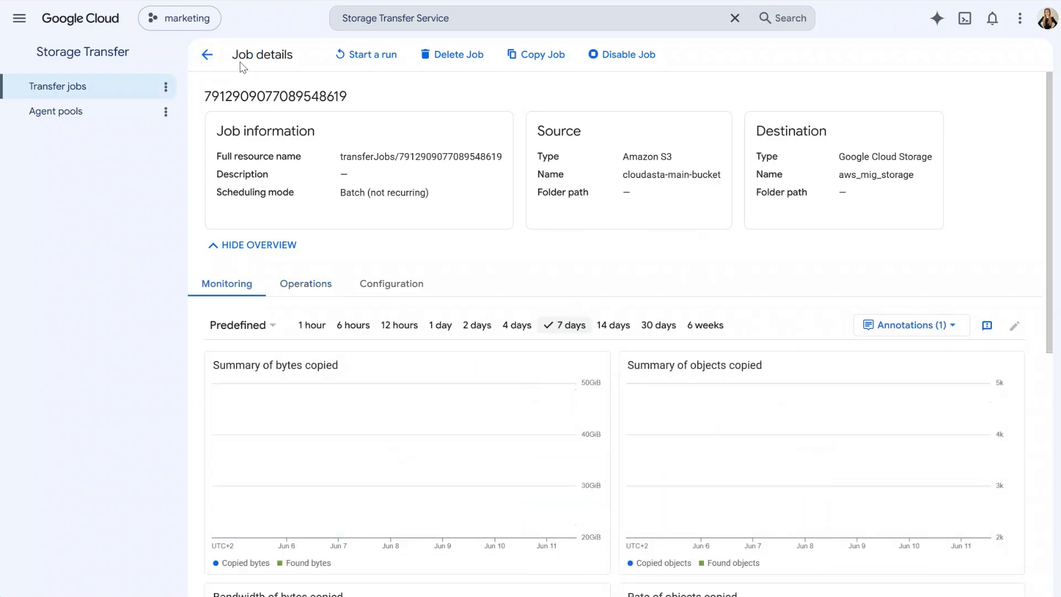
pyautogui.click(207, 55)
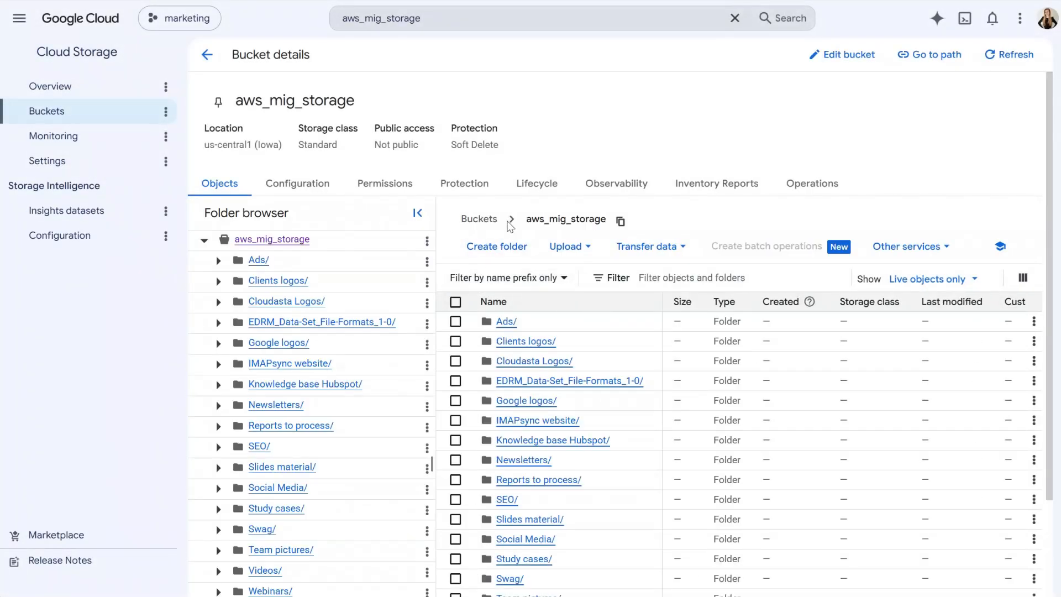
# Step: Start a lifecycle rule for the aws_mig_storage bucket with the action Set storage class to Coldline
pyautogui.click(546, 187)
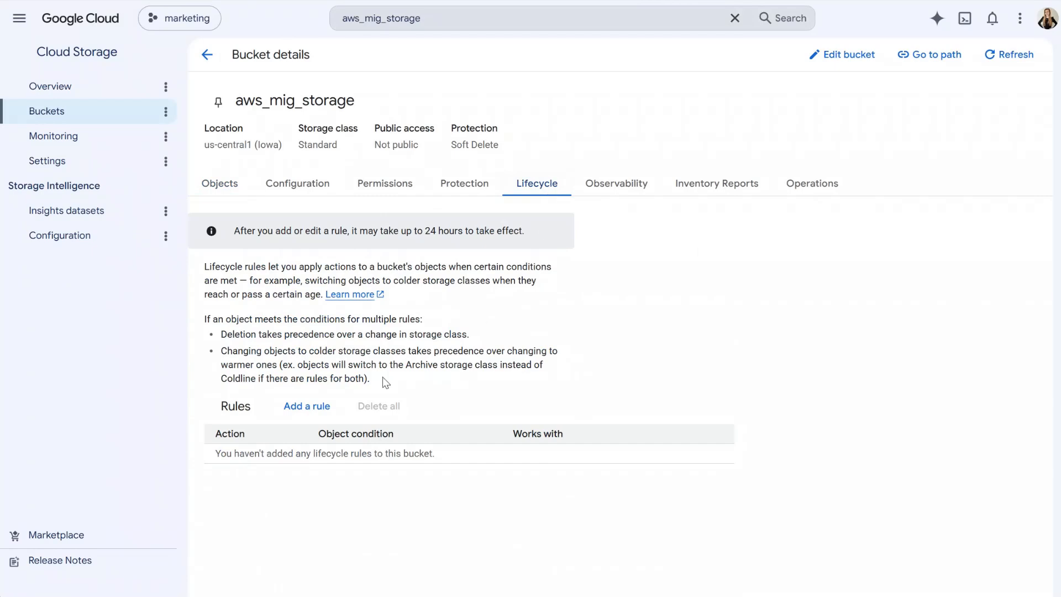
pyautogui.click(309, 406)
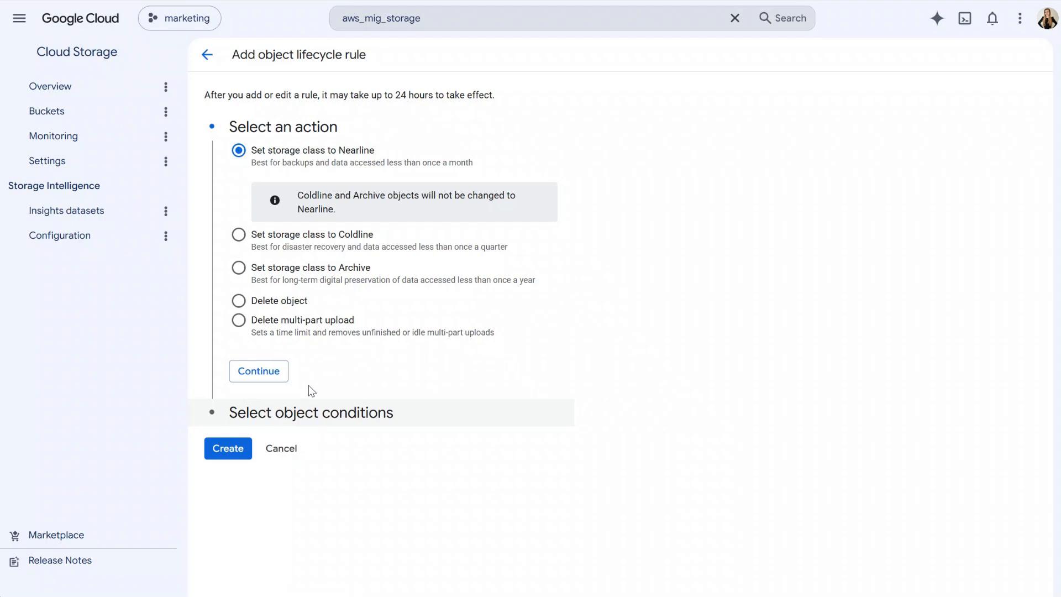
pyautogui.click(318, 246)
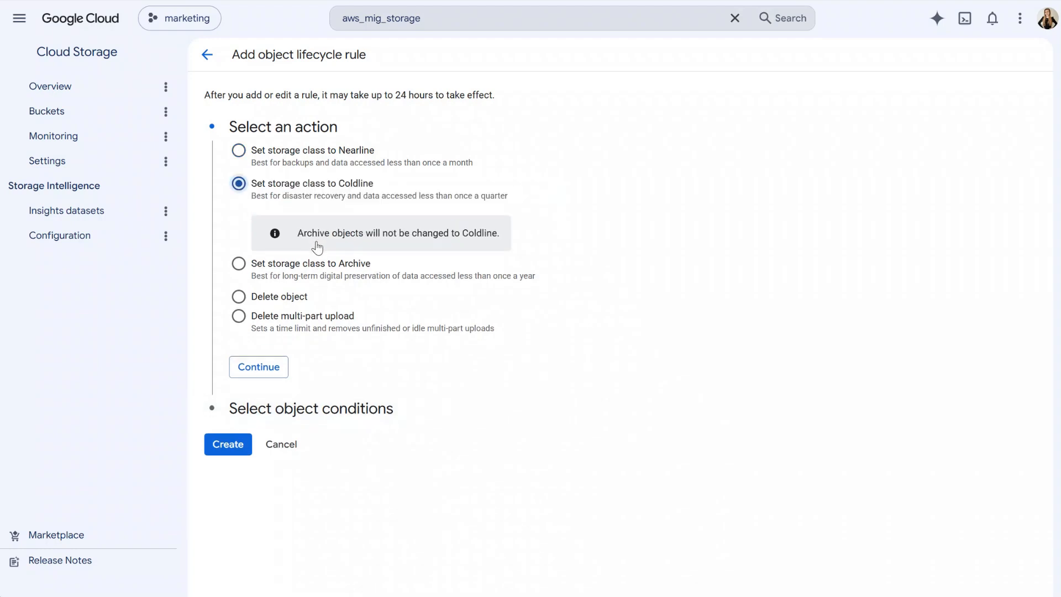
pyautogui.click(279, 367)
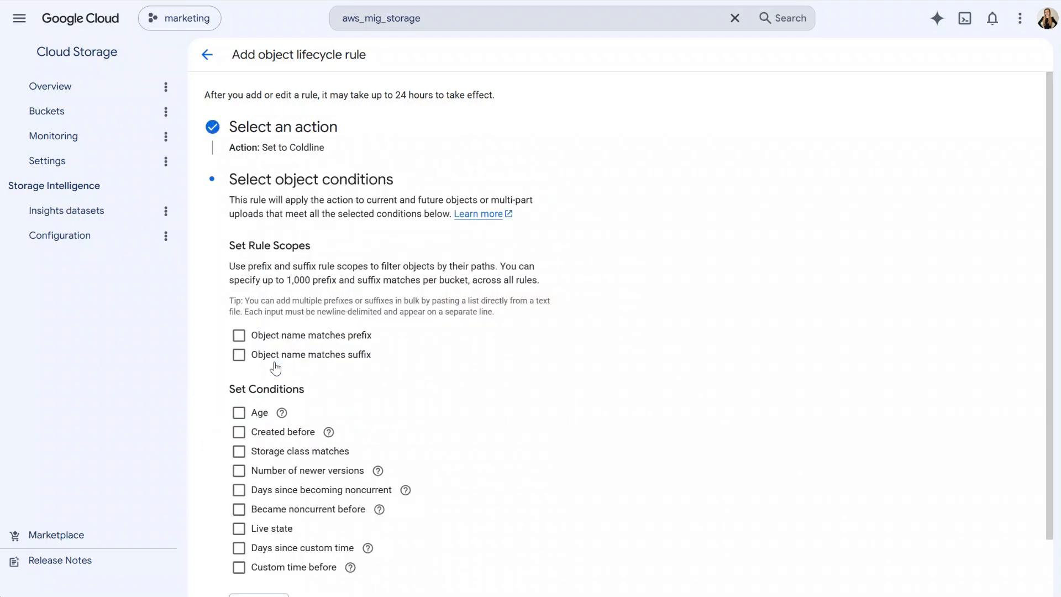
# Step: Set the rule's Age condition to 30 days and create the lifecycle rule
pyautogui.click(257, 414)
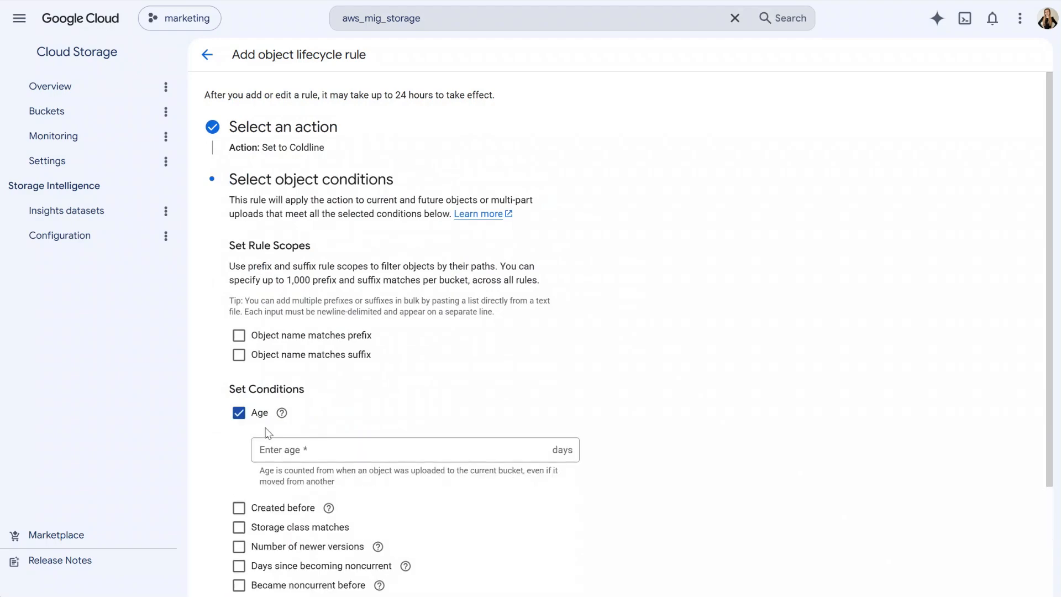
pyautogui.click(313, 452)
pyautogui.write('30')
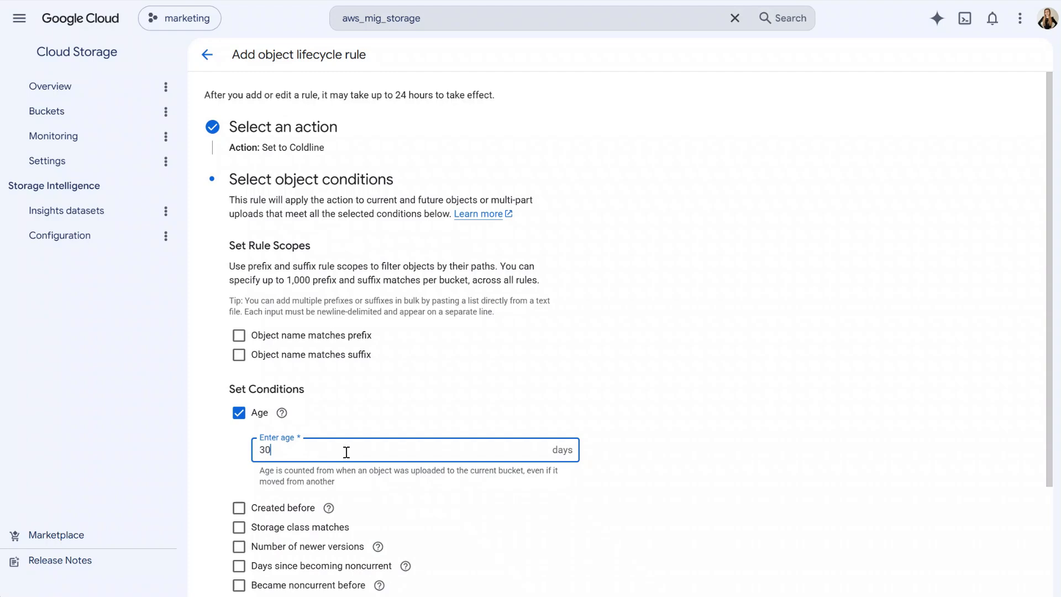
pyautogui.click(671, 423)
pyautogui.scroll(-3, 671, 423)
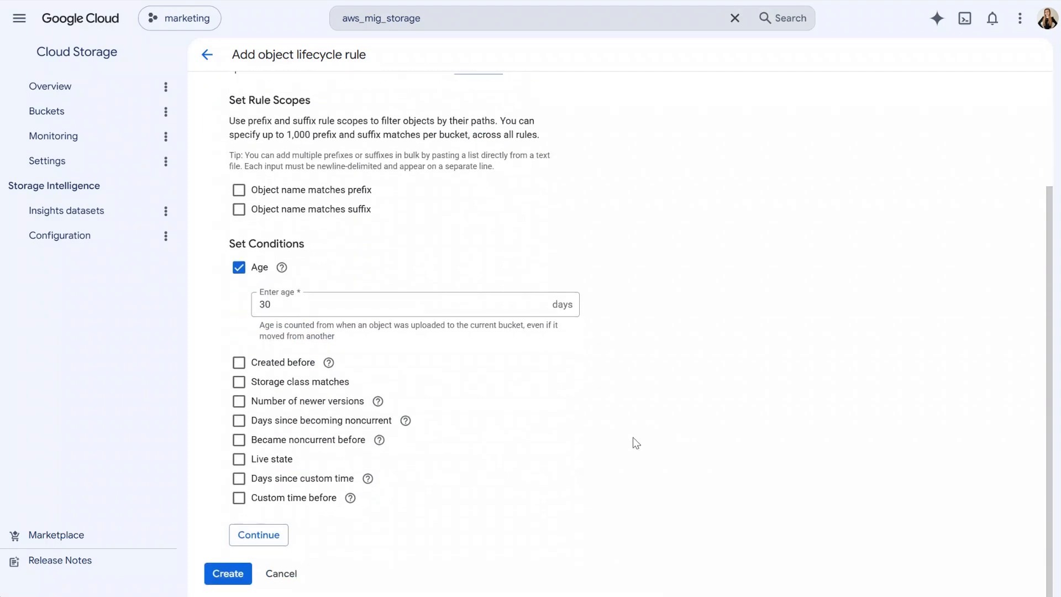
pyautogui.click(284, 536)
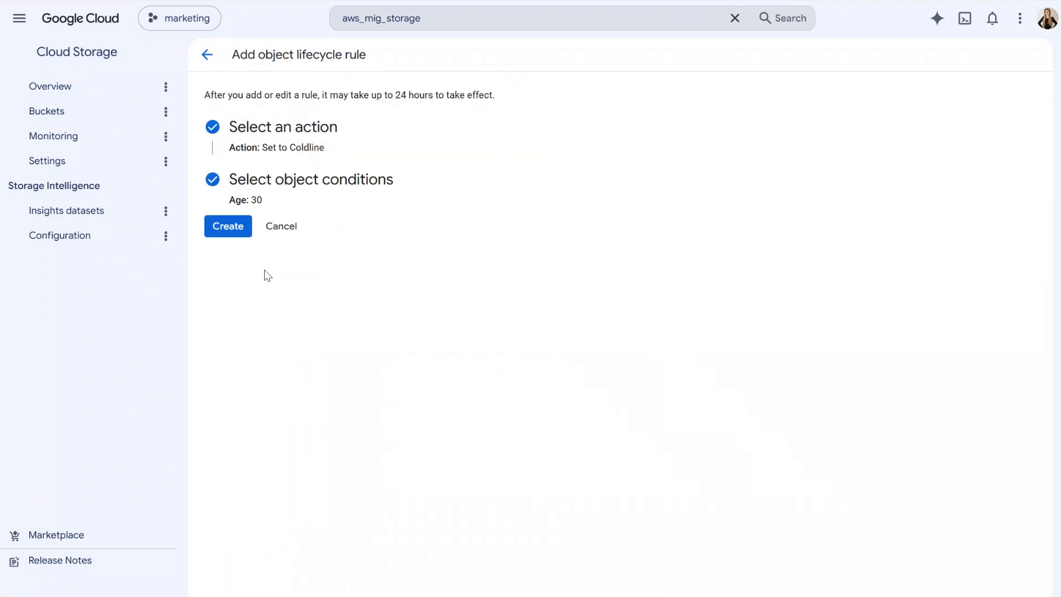
pyautogui.click(236, 234)
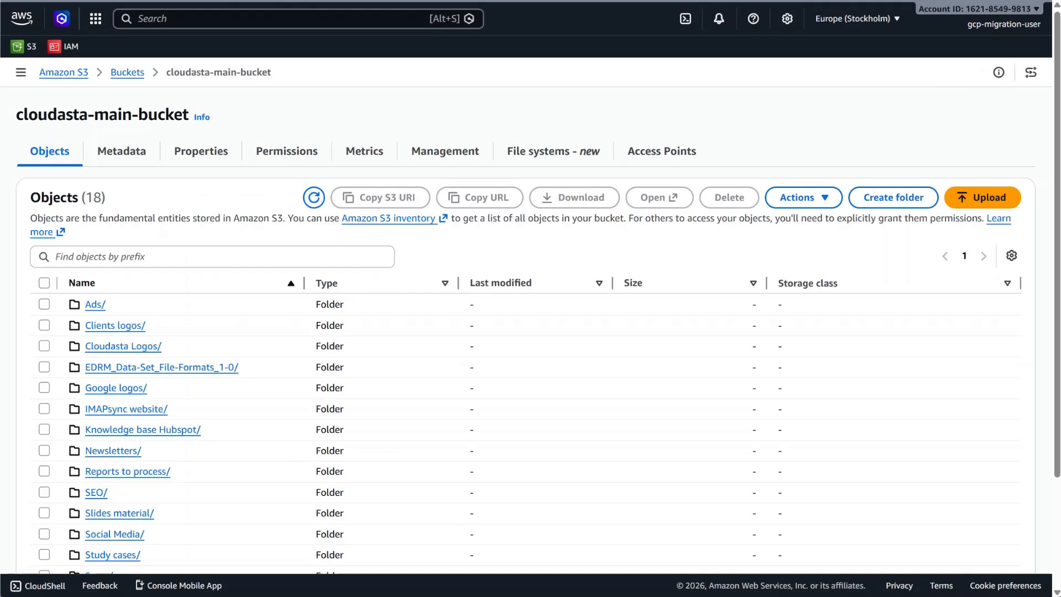
# Step: Compare the folders in the S3 bucket cloudasta-main-bucket with those in aws_mig_storage, and consult the guide on troubleshooting file system transfers
pyautogui.scroll(-2, 1046, 292)
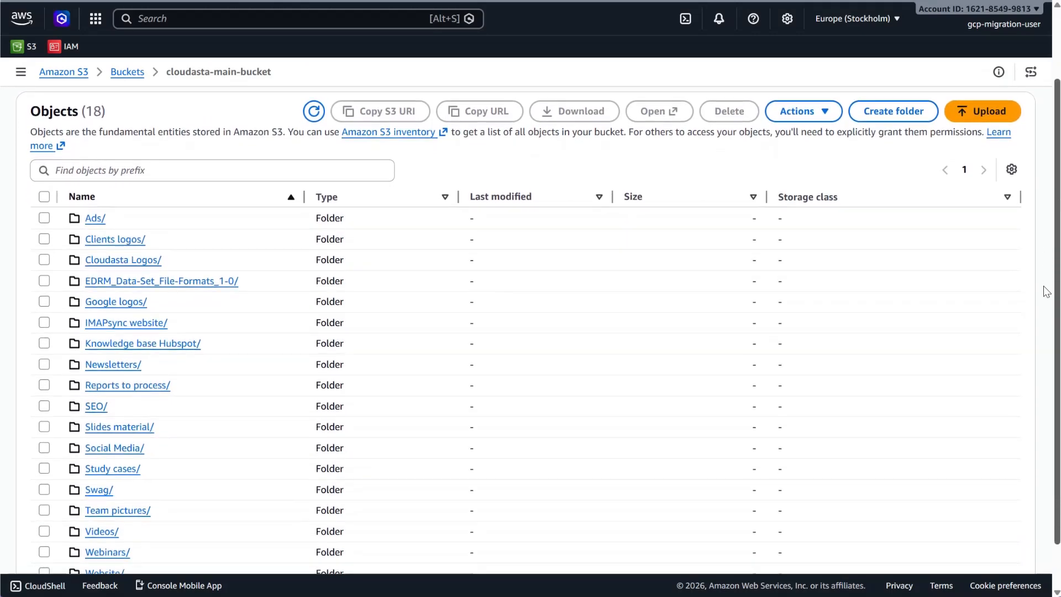
pyautogui.scroll(-1, 1046, 292)
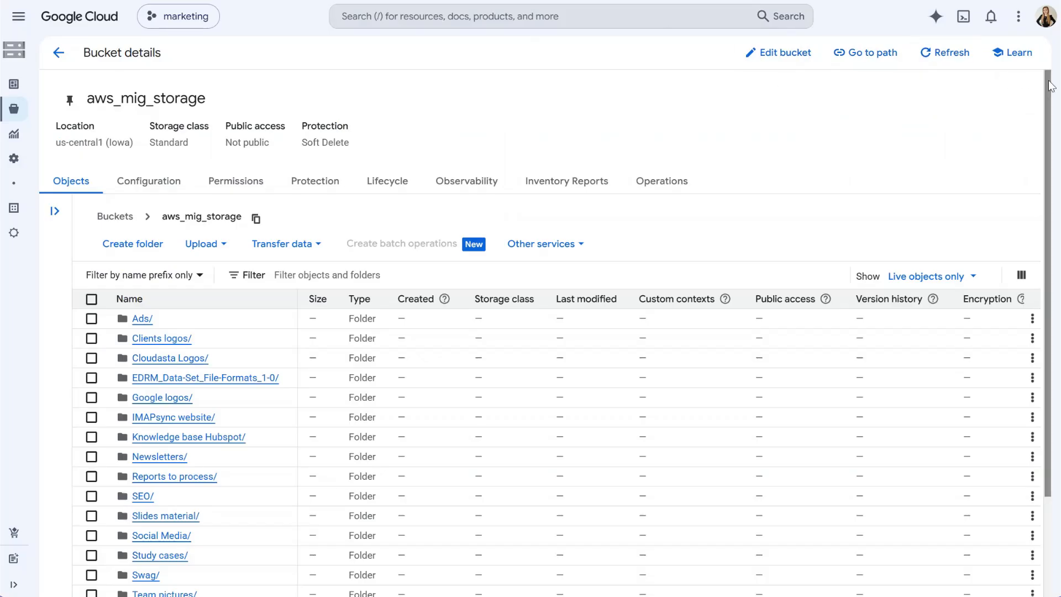
pyautogui.moveTo(1050, 87); pyautogui.dragTo(1049, 195)
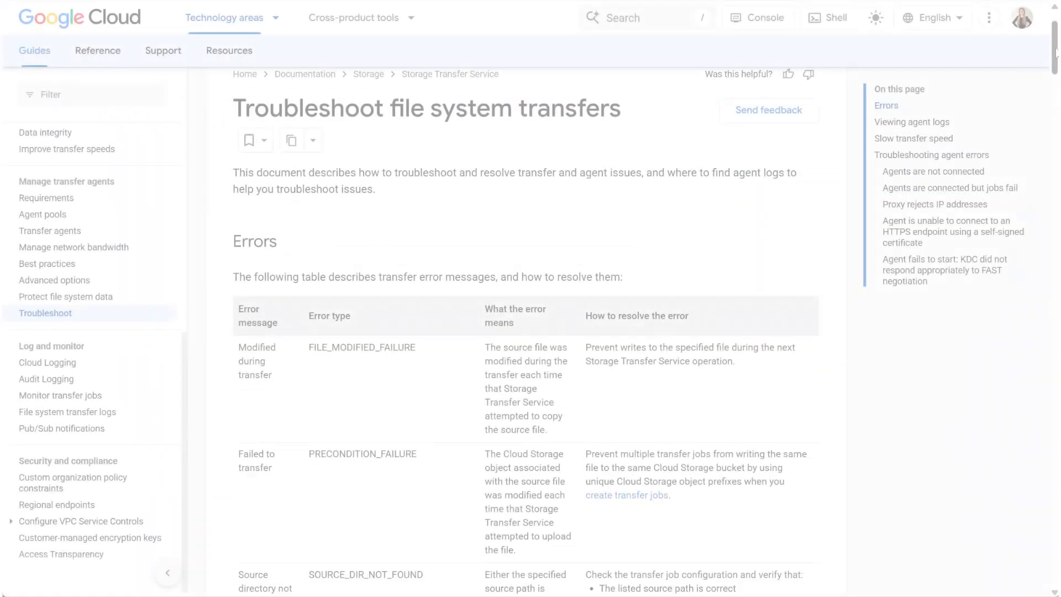
pyautogui.moveTo(1056, 52); pyautogui.dragTo(1027, 190)
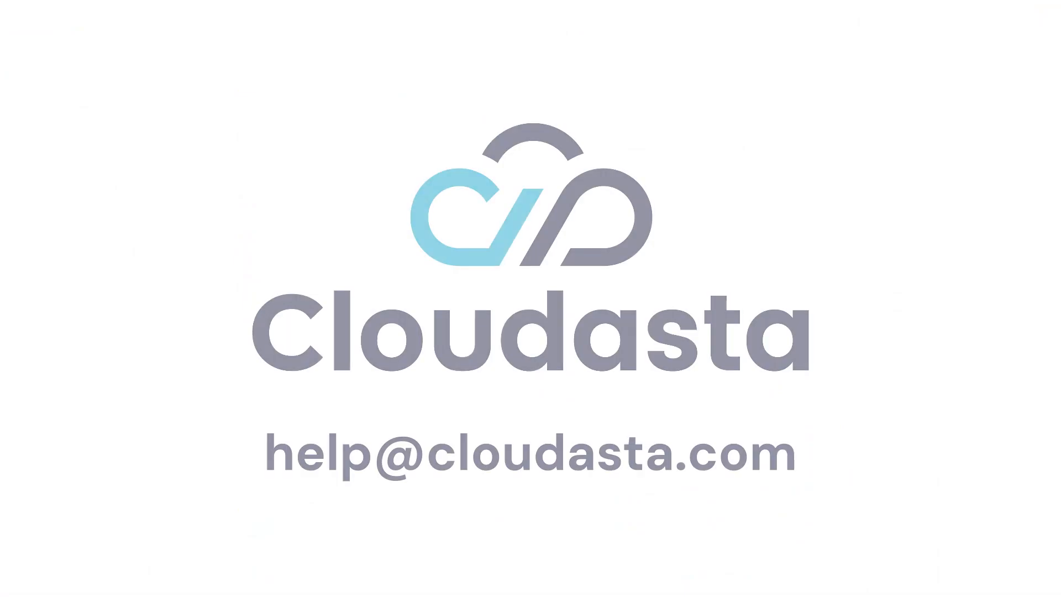